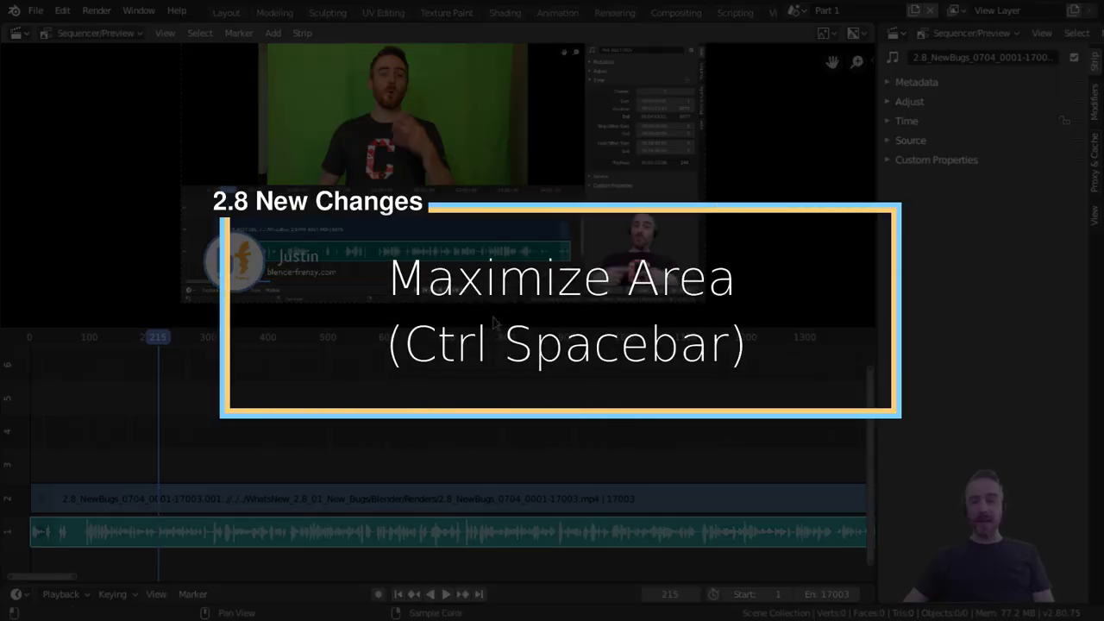
Step: Extend the Timeline area upward, and toggle the Sequencer area and the strip settings area between maximized and tiled
drag(528, 581, 545, 494)
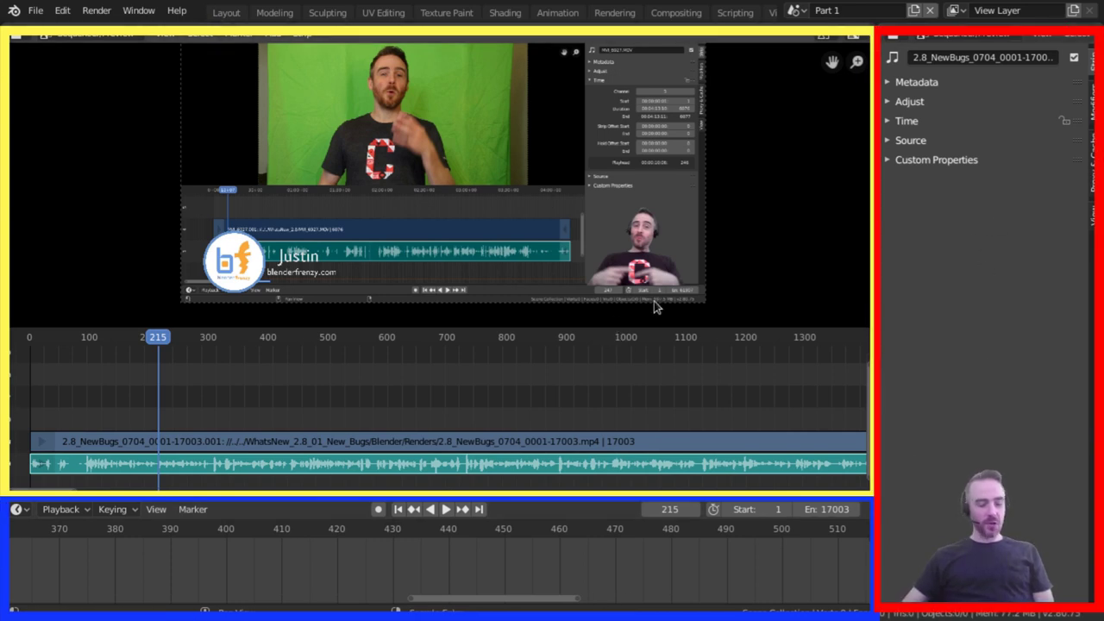
key(ctrl+space)
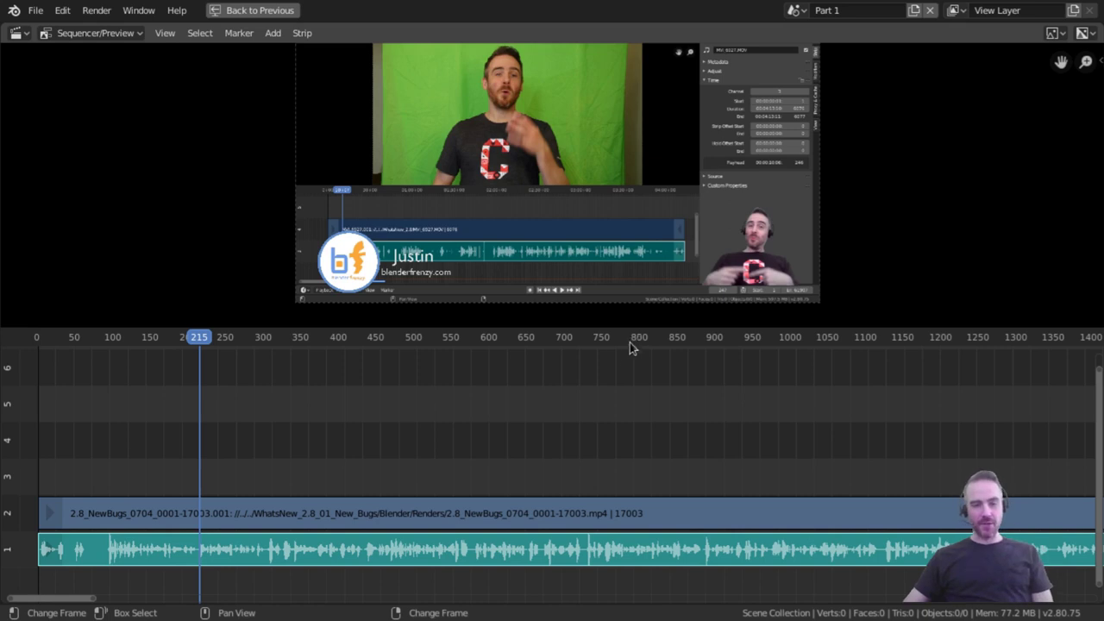
key(ctrl+space)
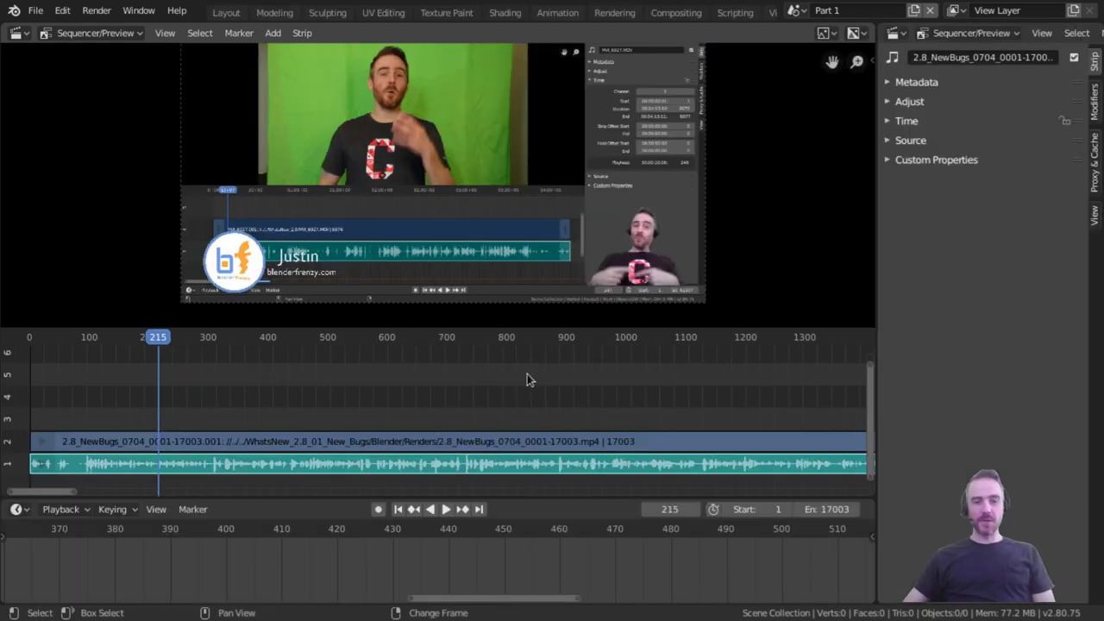
key(ctrl+space)
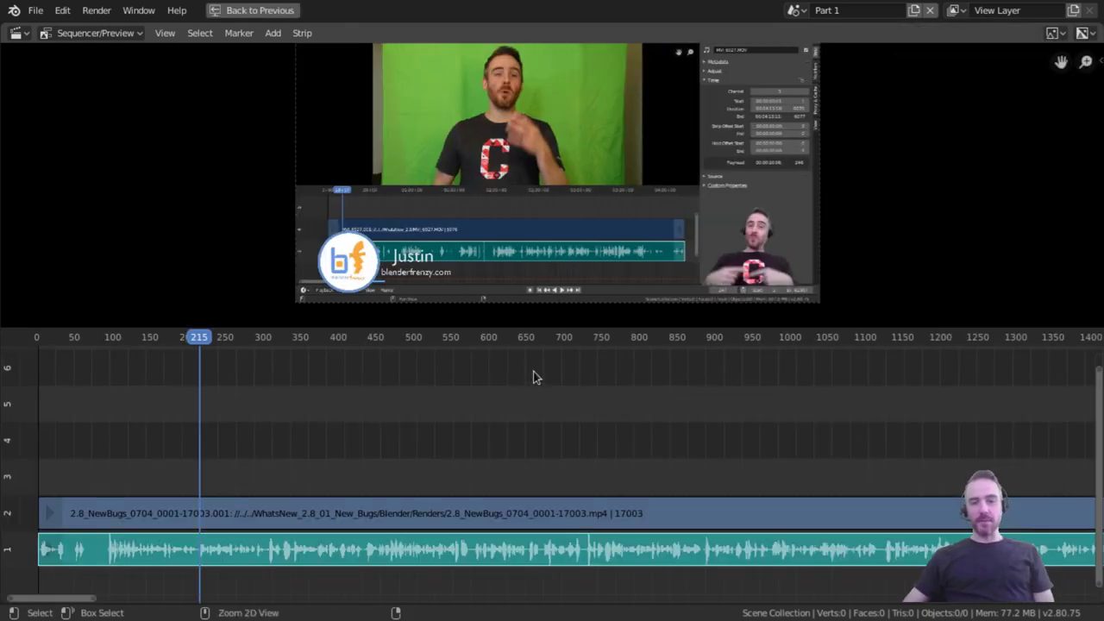
key(ctrl+space)
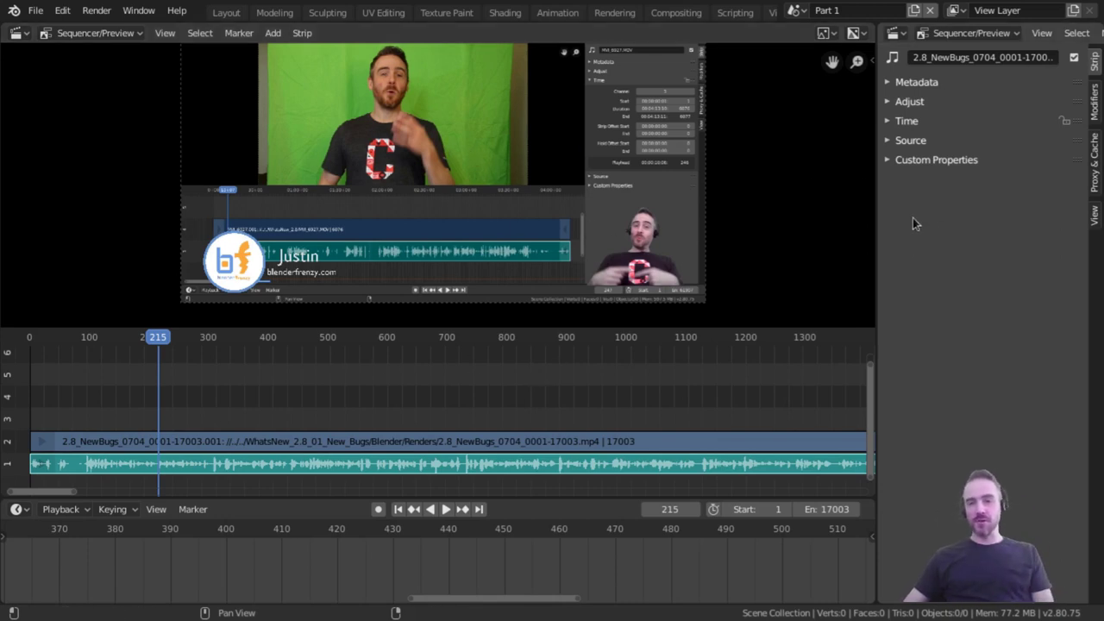
key(ctrl+space)
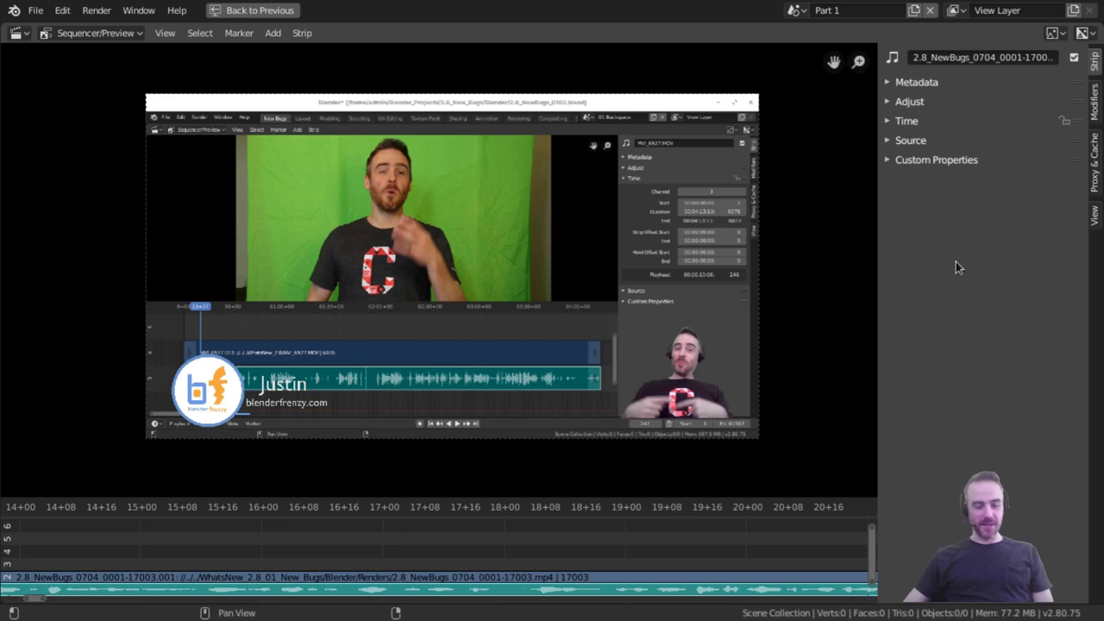
key(ctrl+space)
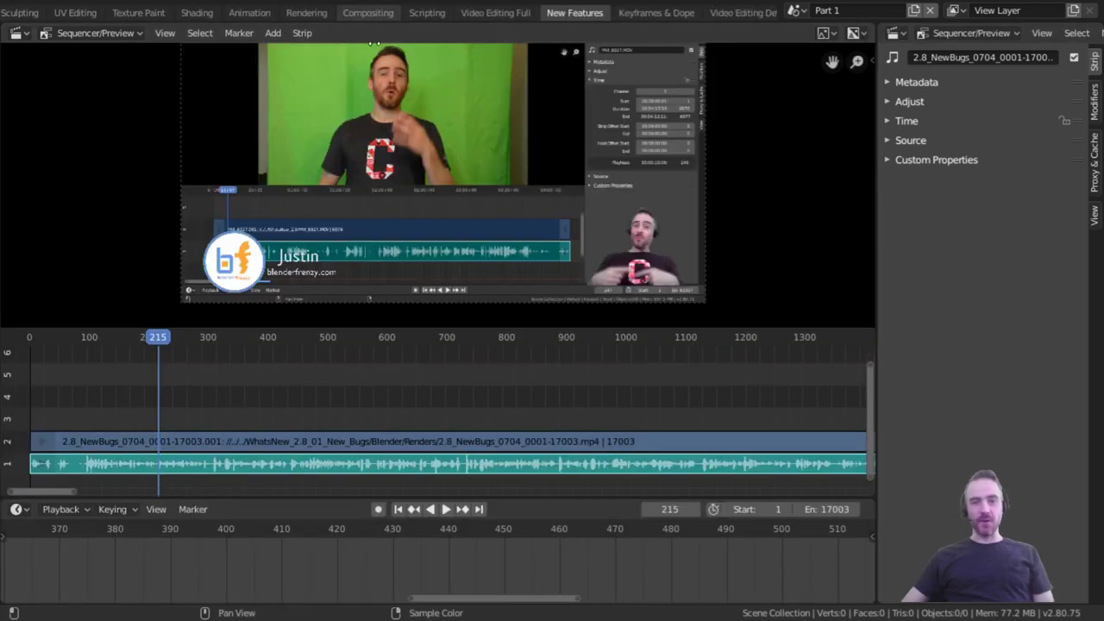
Step: Switch past the Video Editing Full workspace to the other Video Editing workspace, and maximize and restore its Properties editor and another area
click(509, 16)
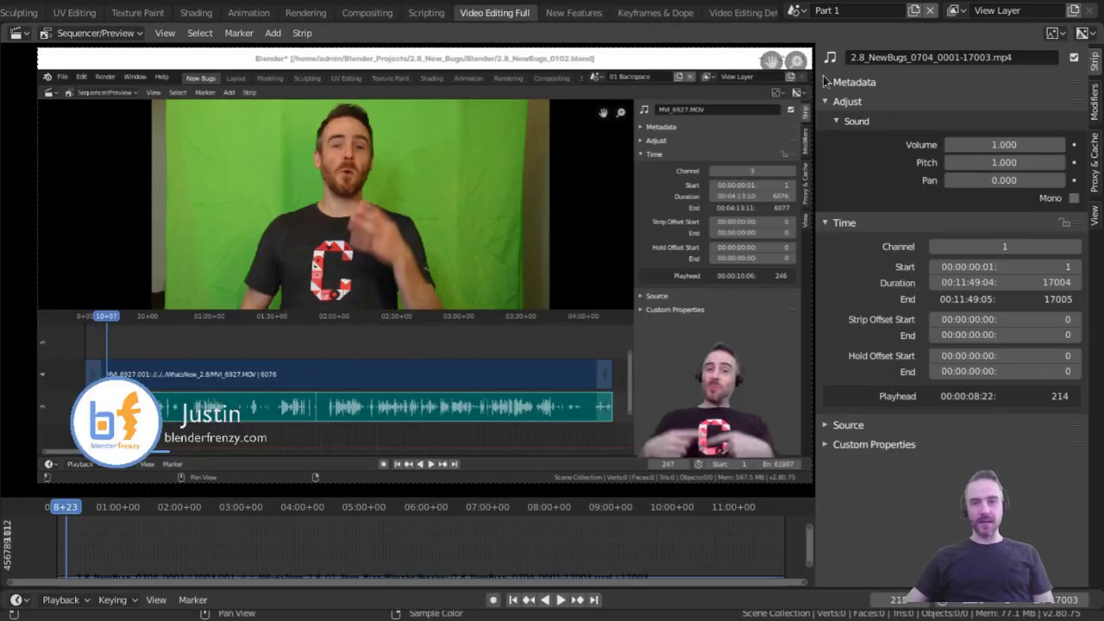
click(737, 13)
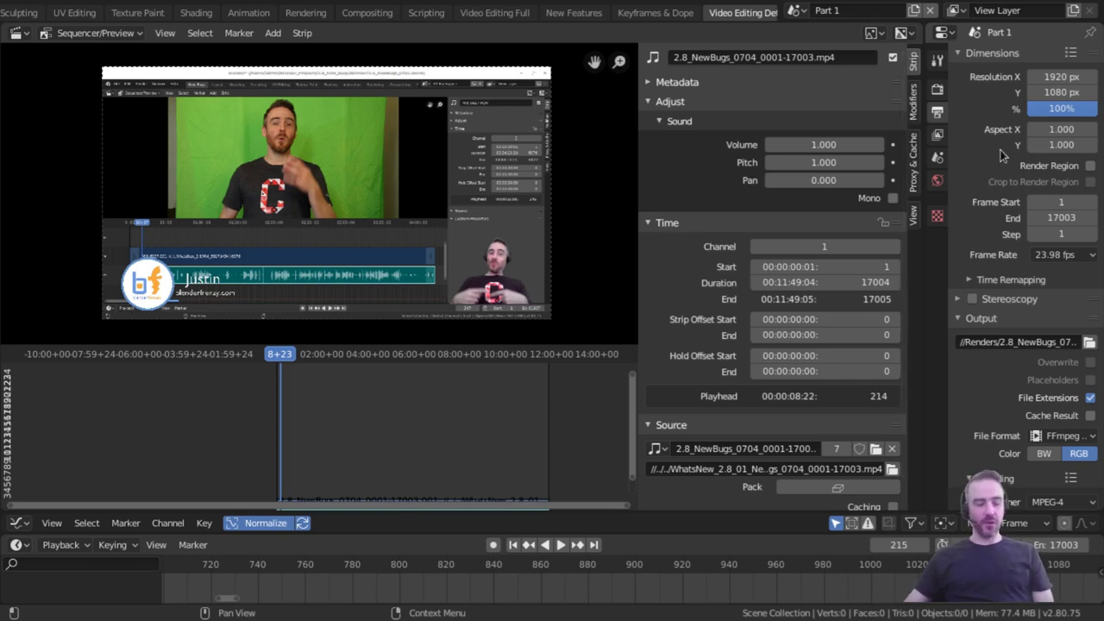
key(ctrl+space)
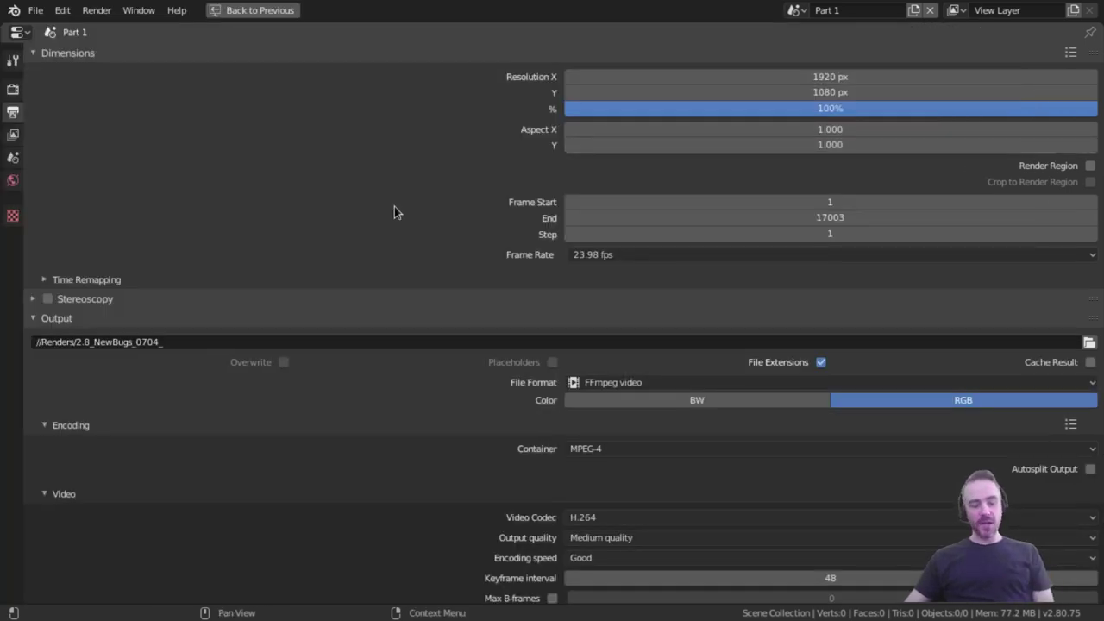
key(ctrl+space)
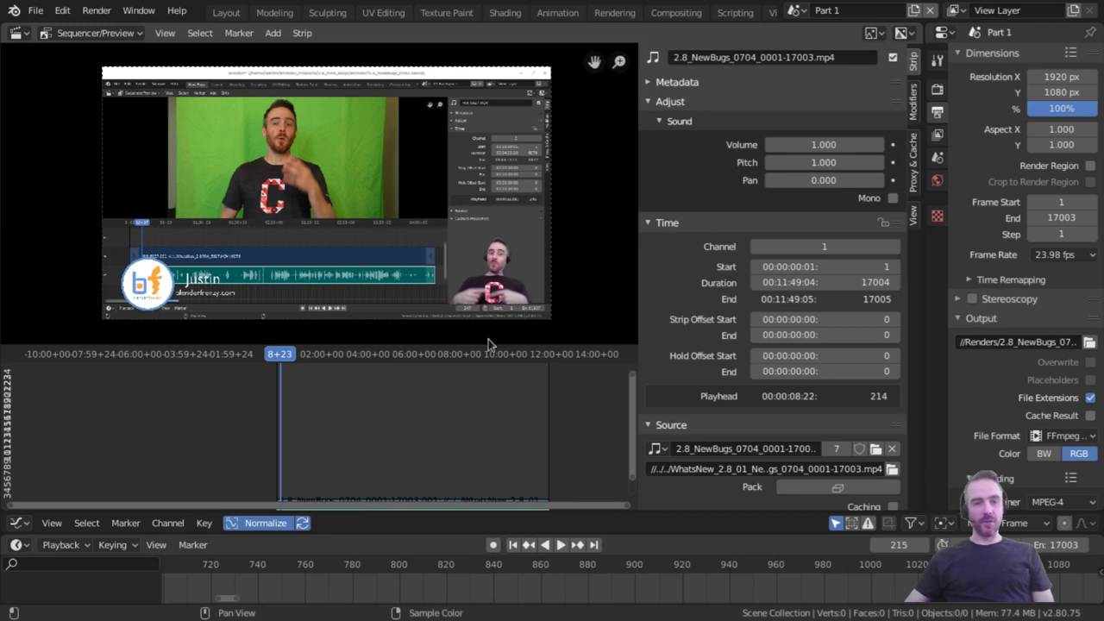
key(ctrl+space)
key(ctrl+space)
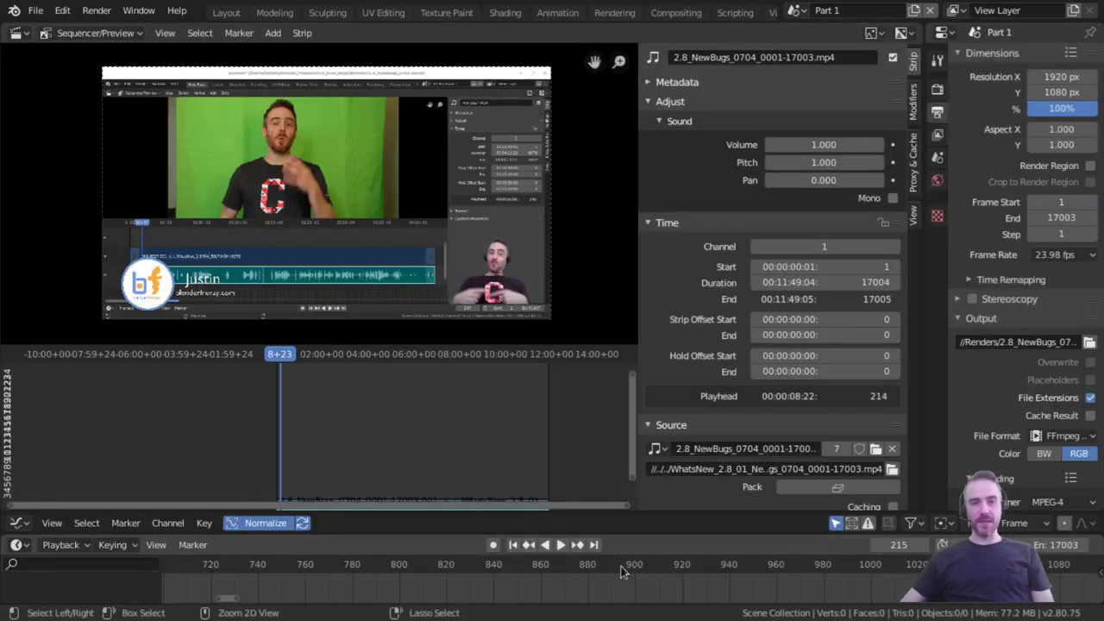
Step: Maximize the Sequencer area with the Maximize Area command and return it to the layout with Tile Area
right_click(488, 35)
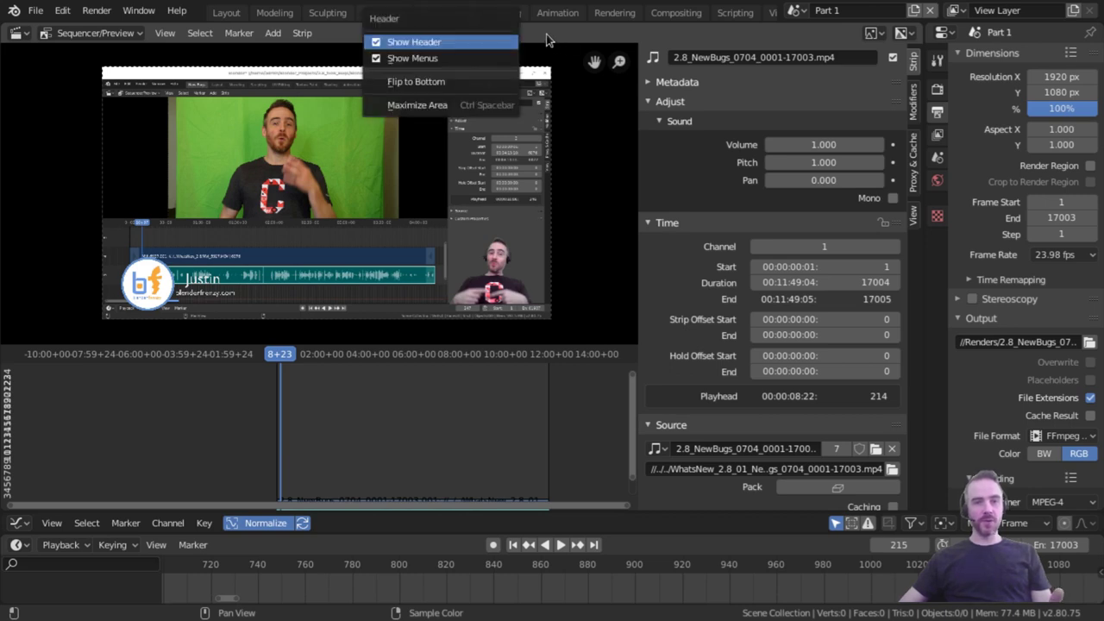
click(450, 107)
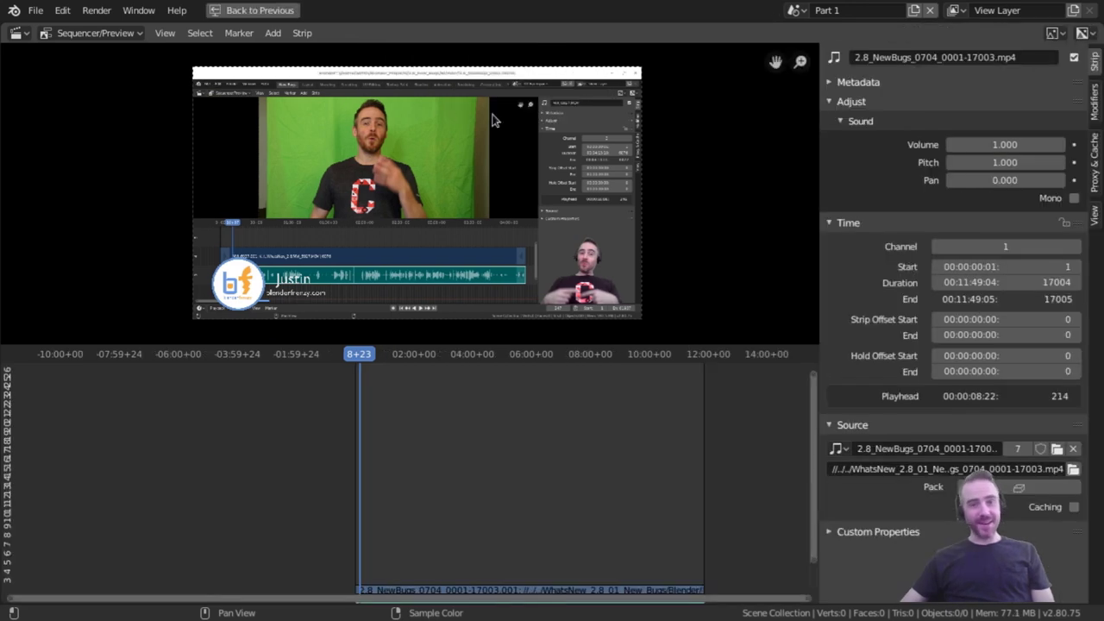
right_click(545, 36)
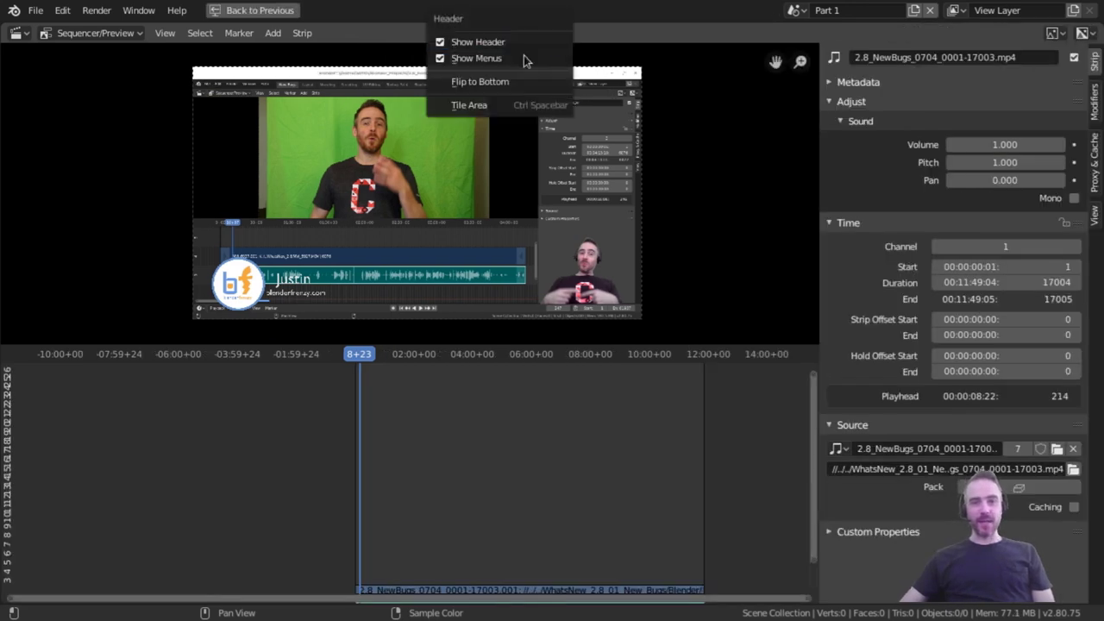
click(490, 105)
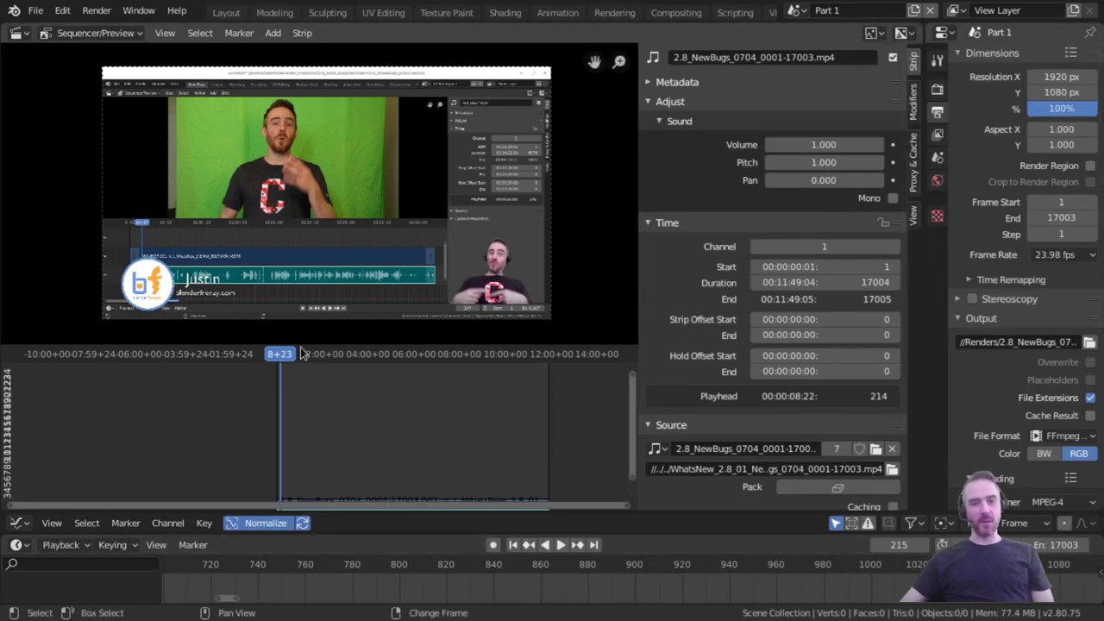
Step: Use Maximize Area and Tile Area on the Timeline area, and repeat this with the Properties editor
right_click(432, 542)
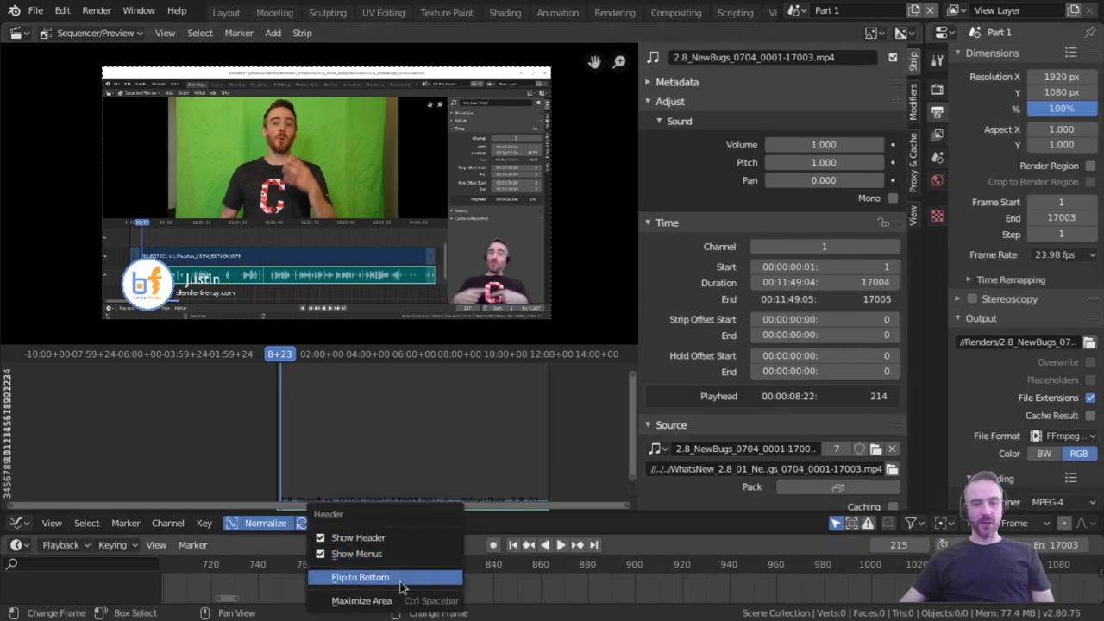
click(384, 602)
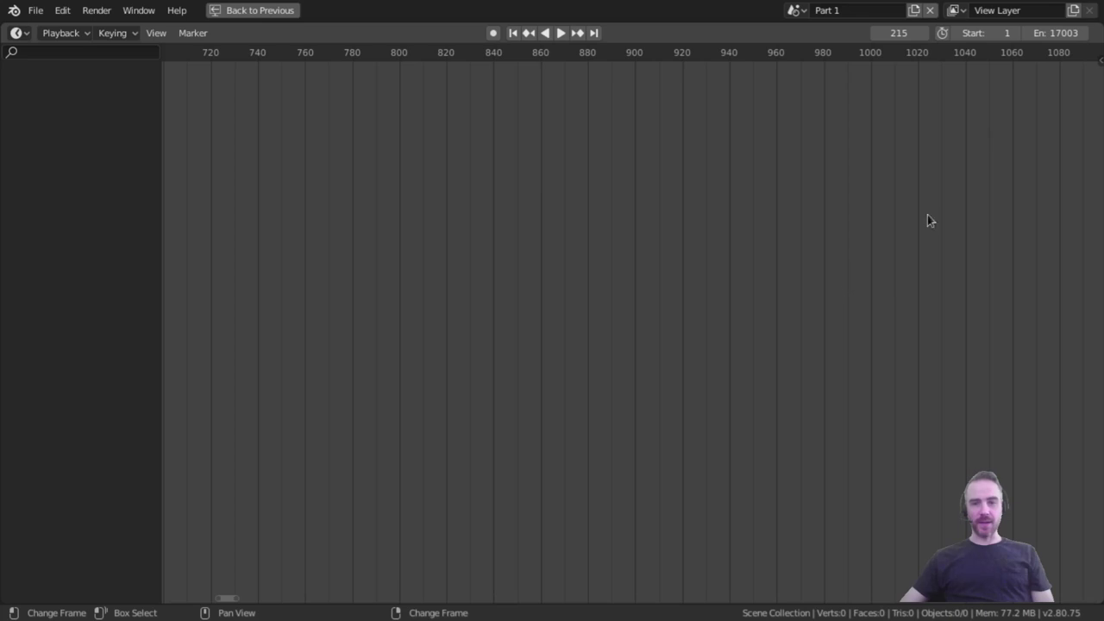
right_click(701, 40)
click(668, 107)
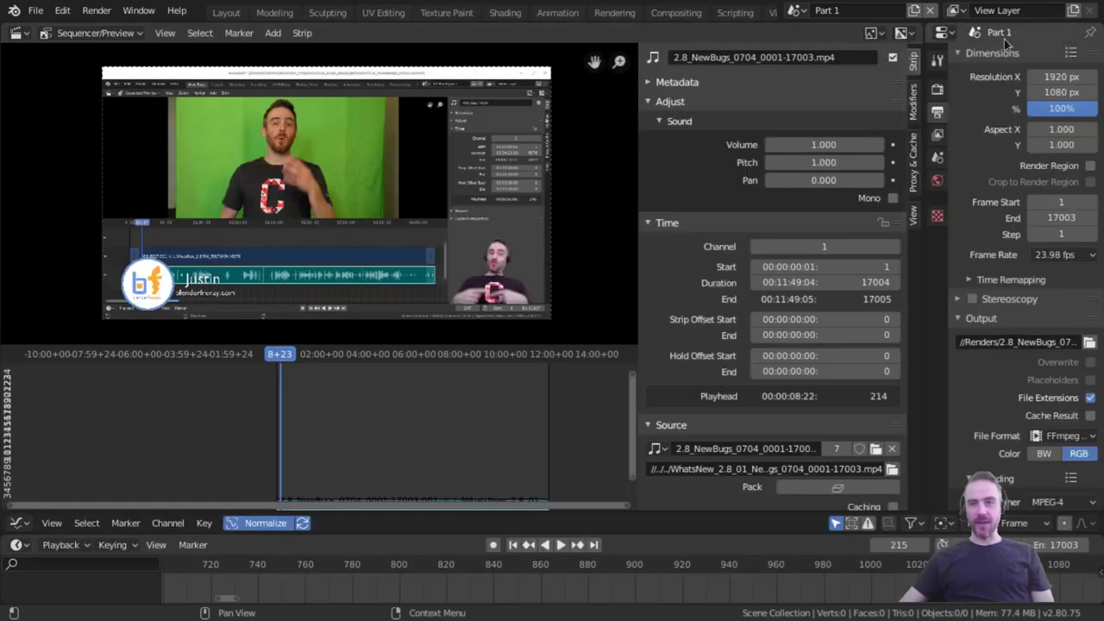
right_click(957, 36)
click(998, 110)
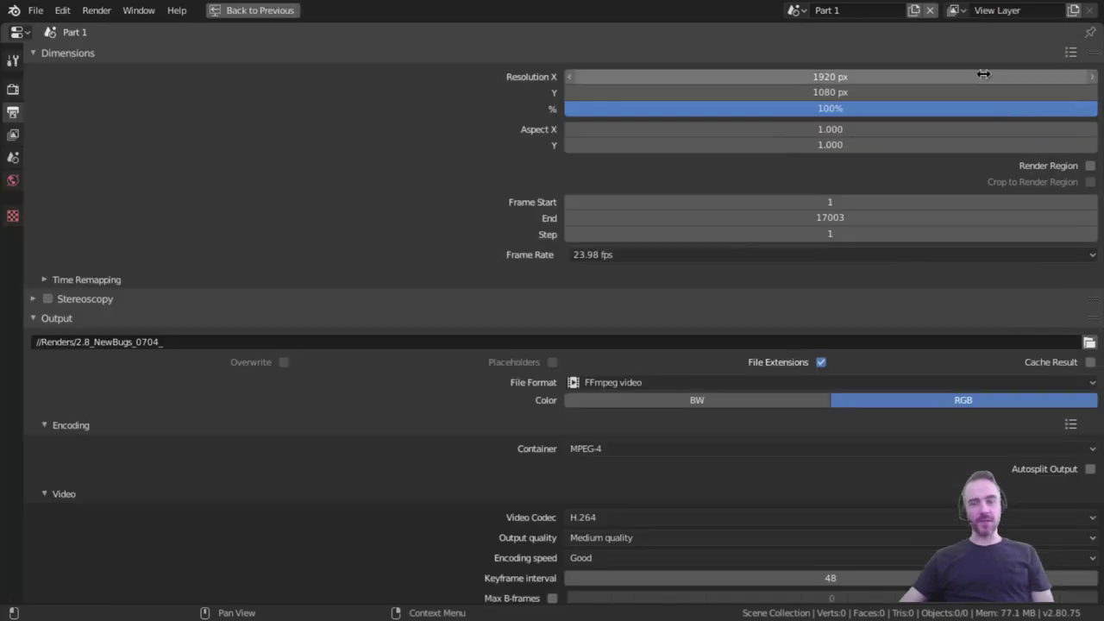
right_click(981, 35)
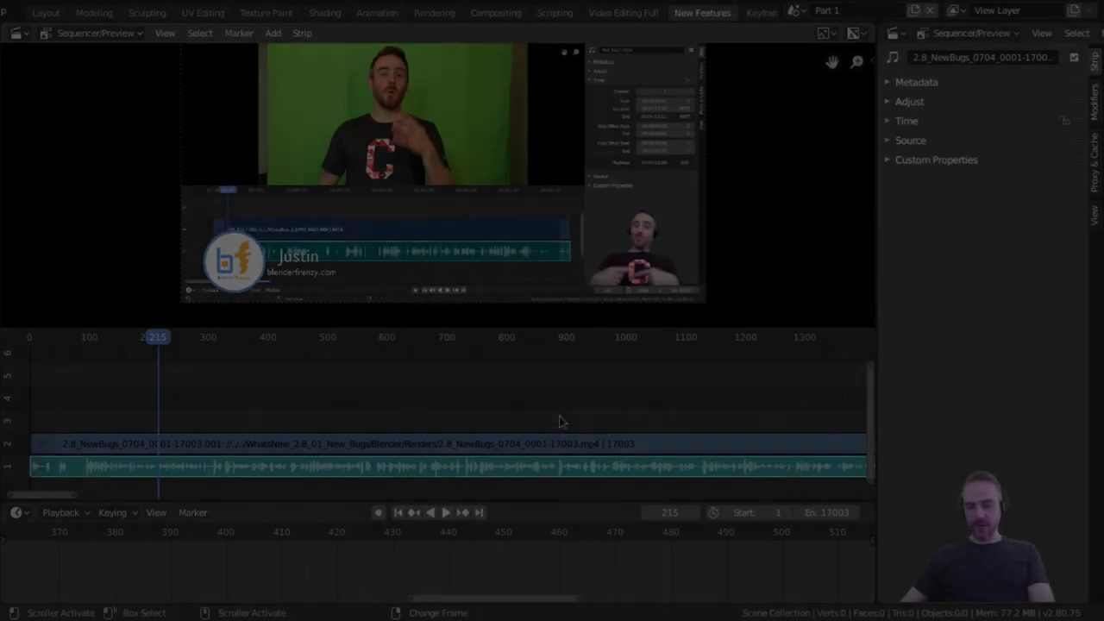
Step: Show the full length of all strips in the New Features workspace's sequencer and select the video strip on channel 2
key(Home)
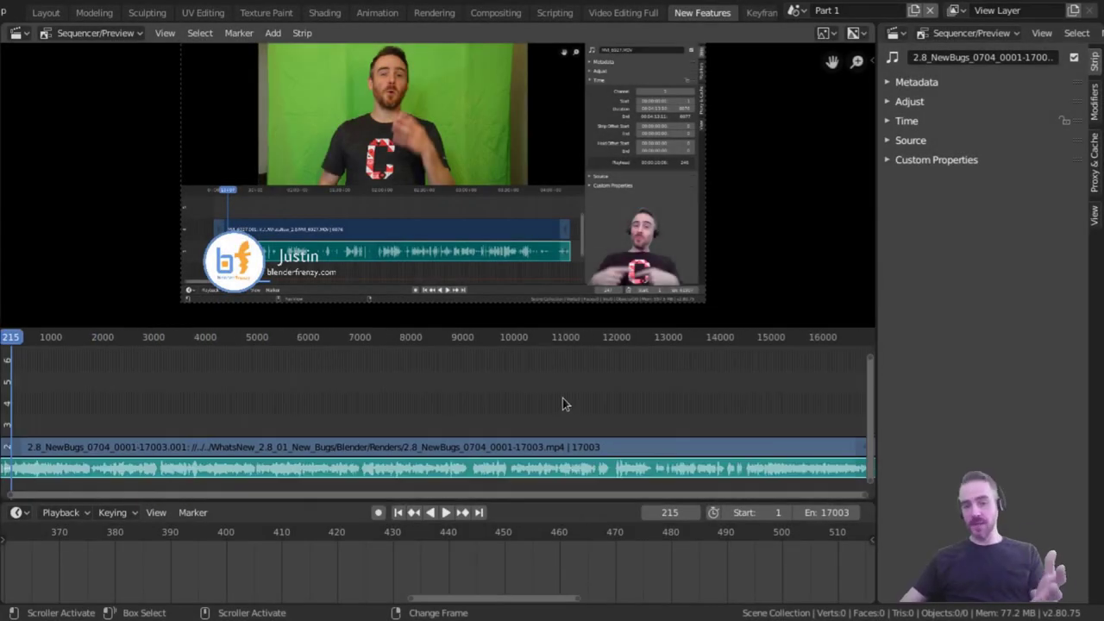
scroll(633, 393, down, 2)
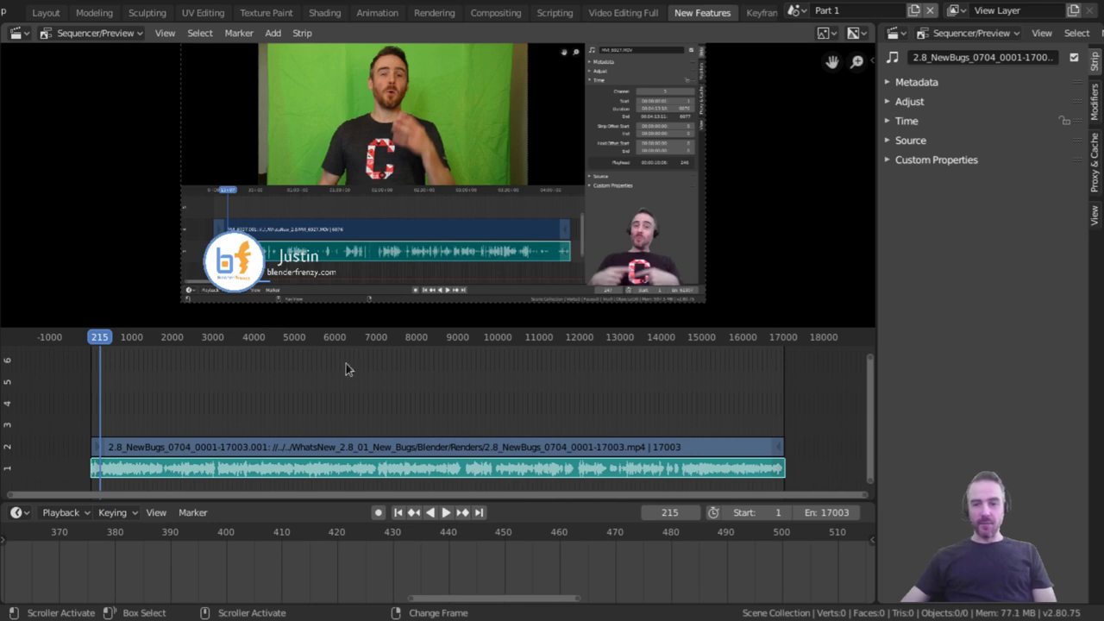
click(377, 452)
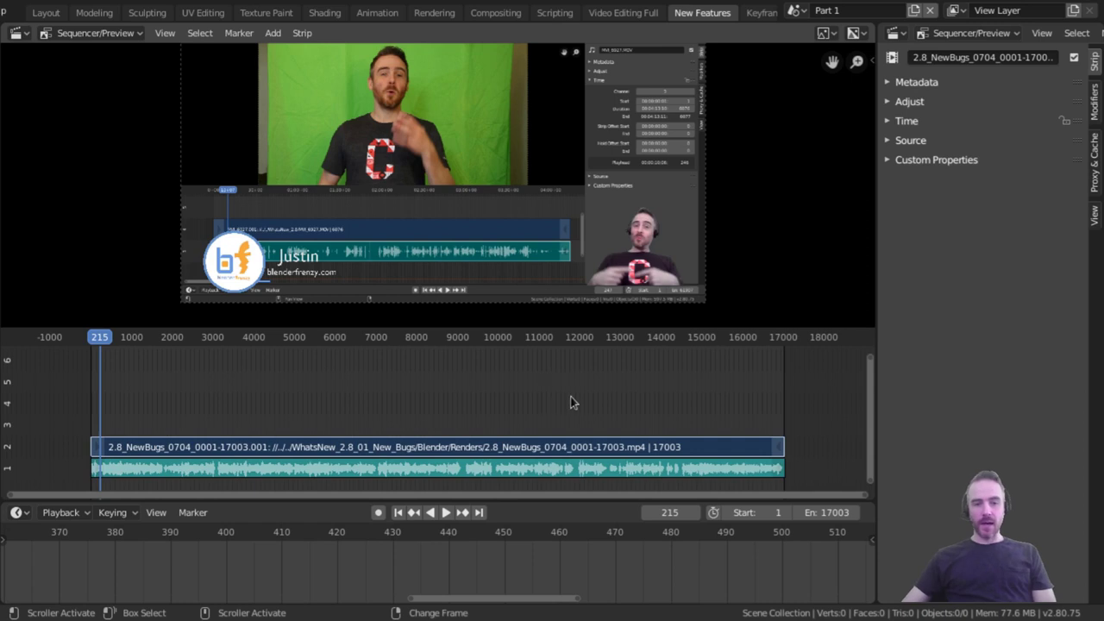
Step: Set the scene's end frame to 7808 and its start frame to 5167, using the playhead position for each
right_click(409, 391)
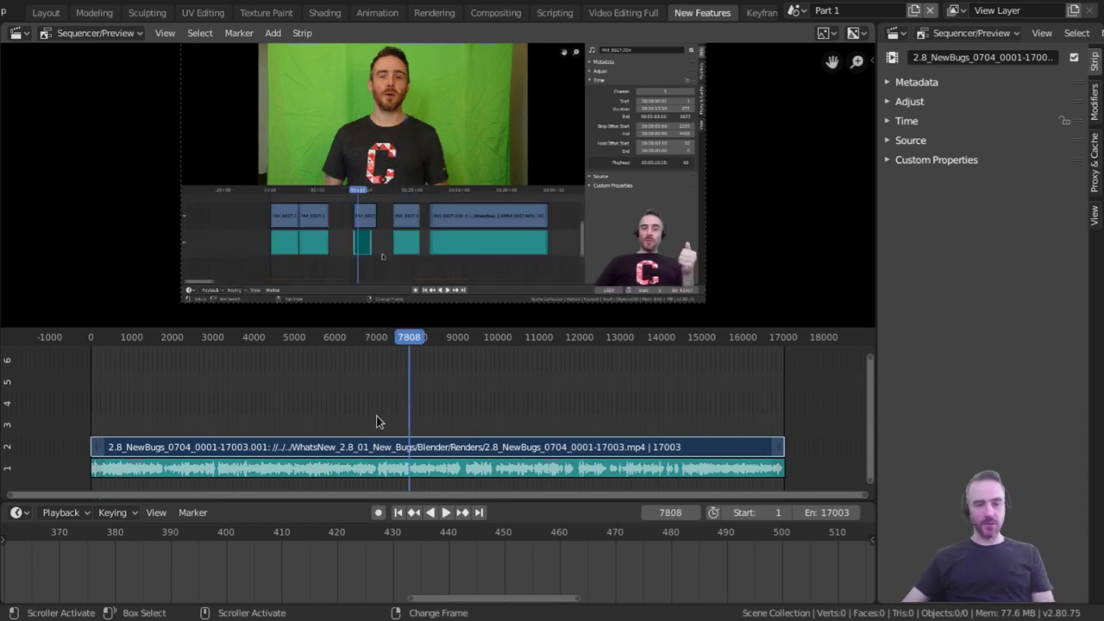
key(ctrl)
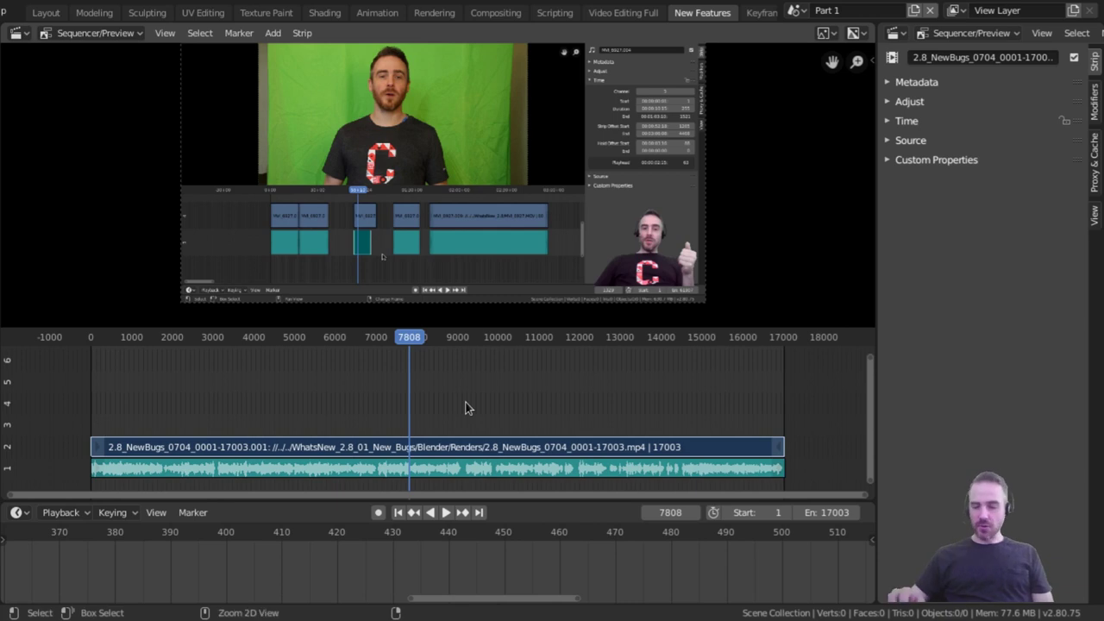
key(ctrl+End)
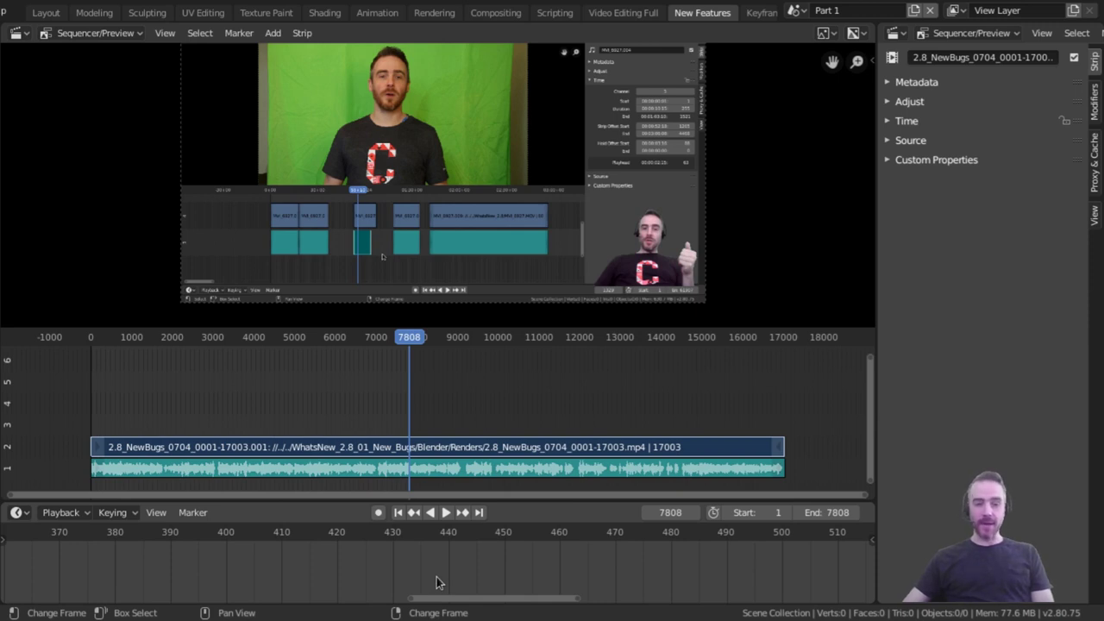
click(301, 385)
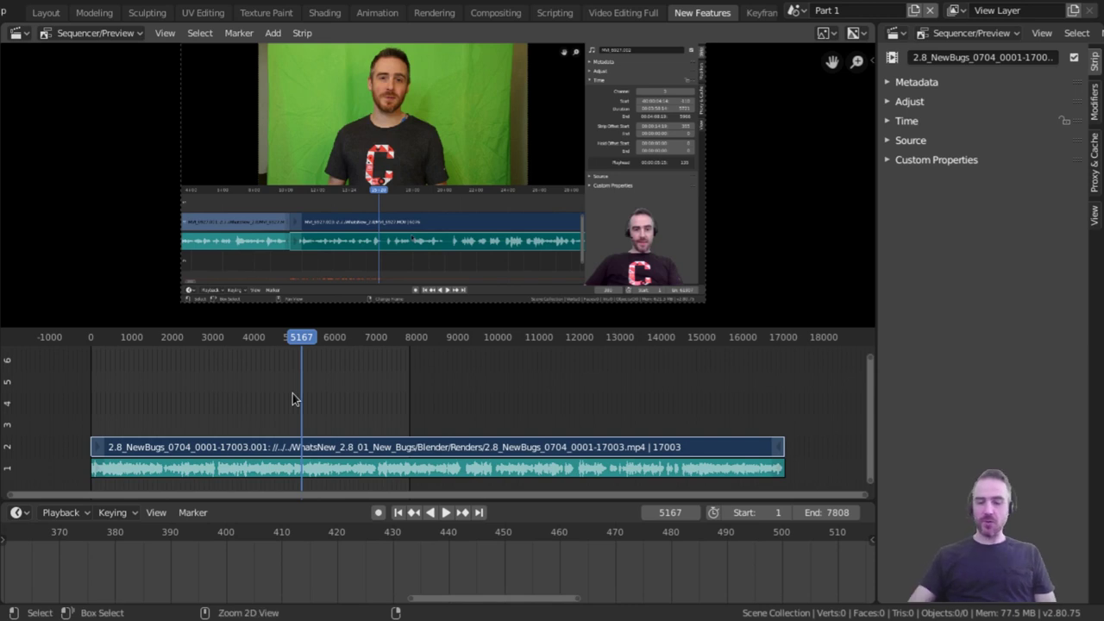
key(ctrl+Home)
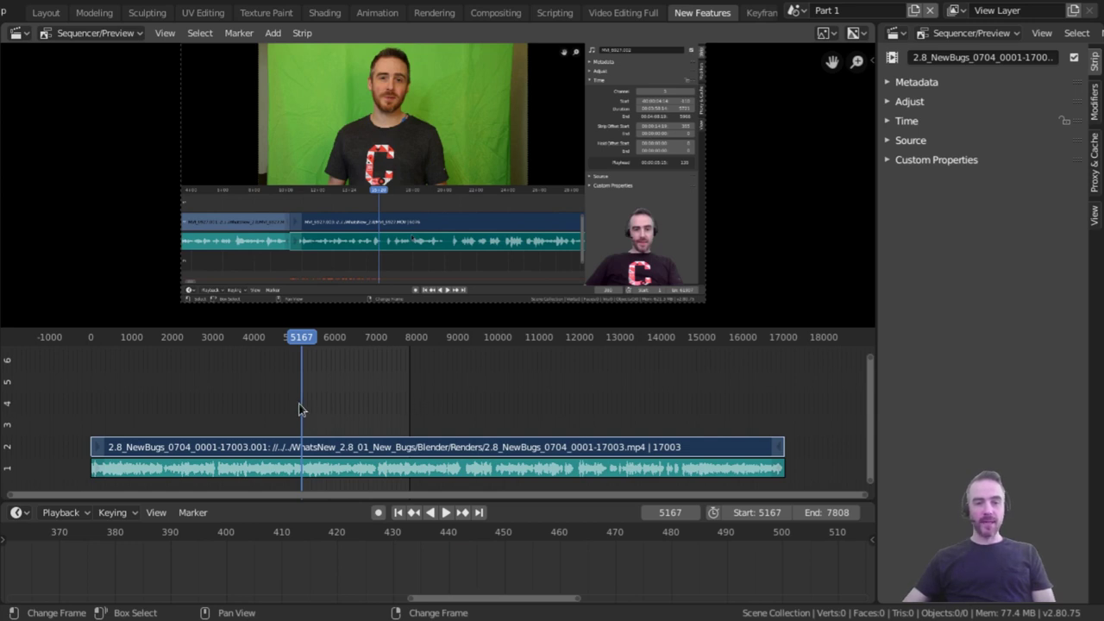
Step: Play the sequence near both ends of the frame range, and place the playhead at frame 6259
key(space)
drag(379, 403, 407, 407)
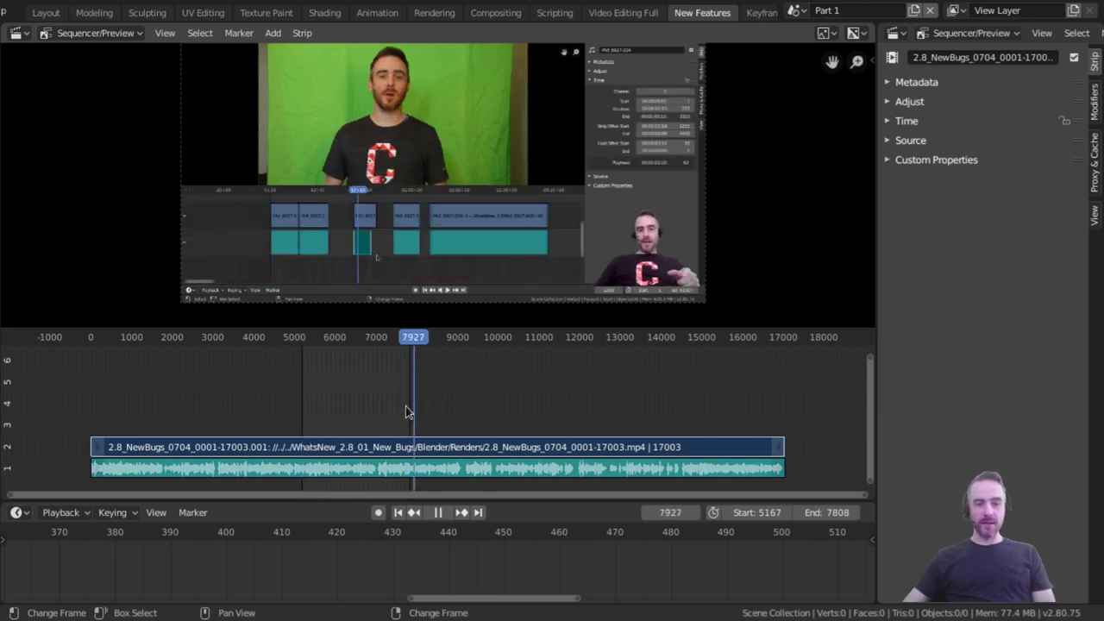
key(space)
click(298, 428)
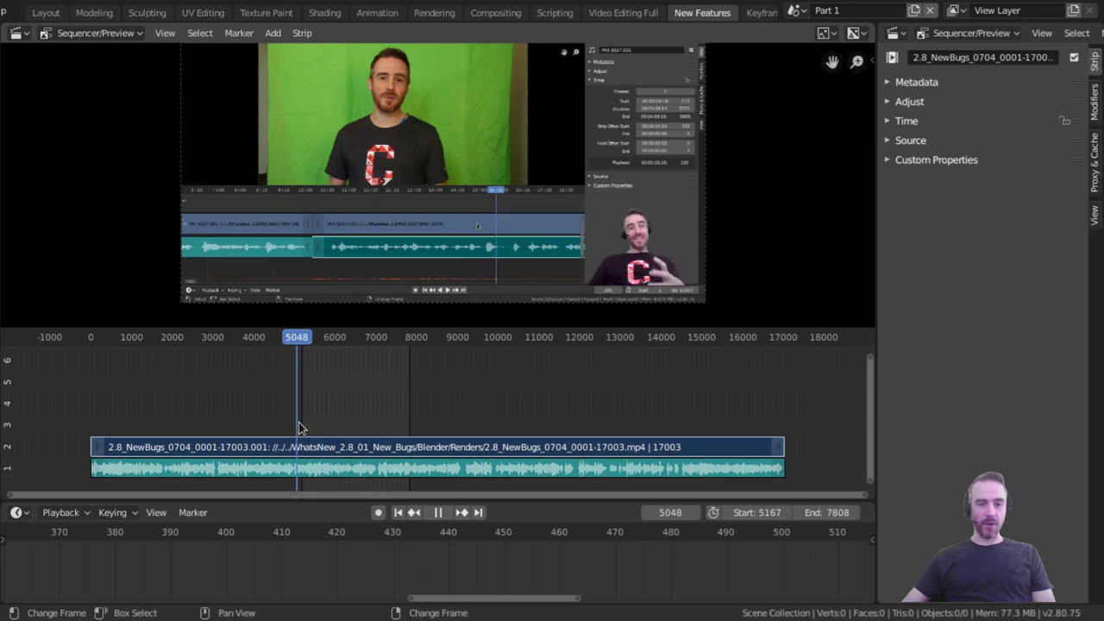
click(345, 431)
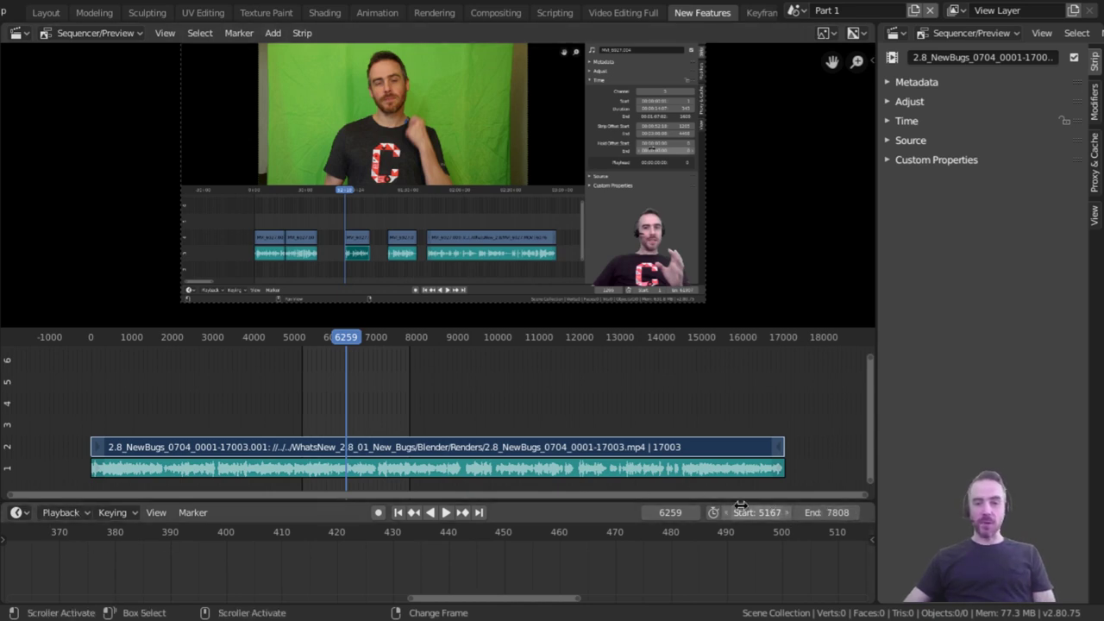
Step: Review the Timeline's playback options, and set the scene's start frame to 1
click(69, 512)
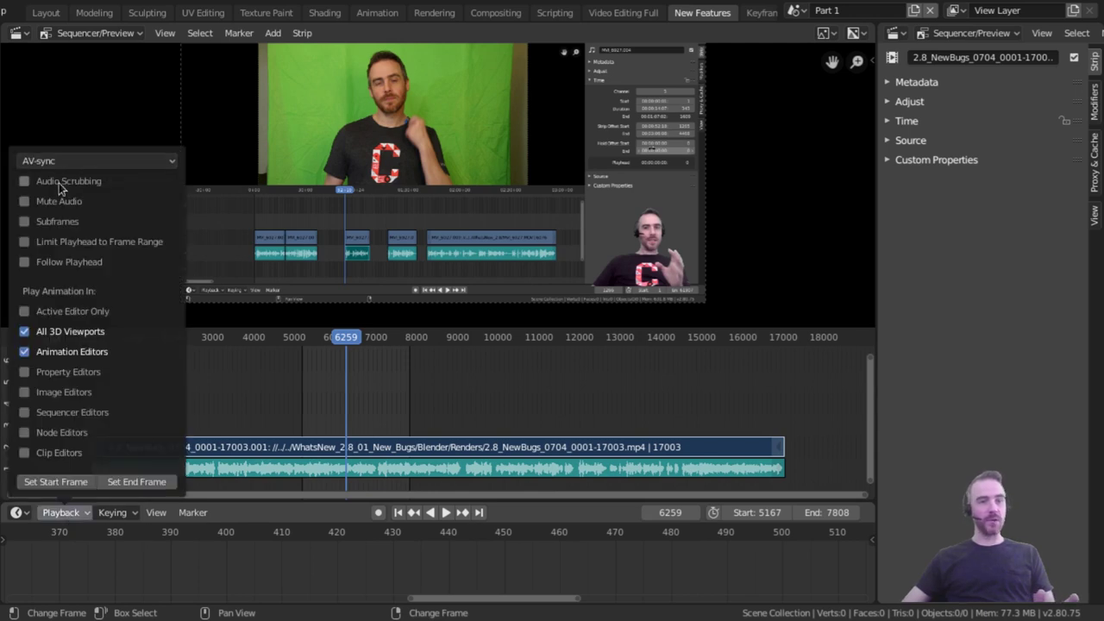
click(754, 512)
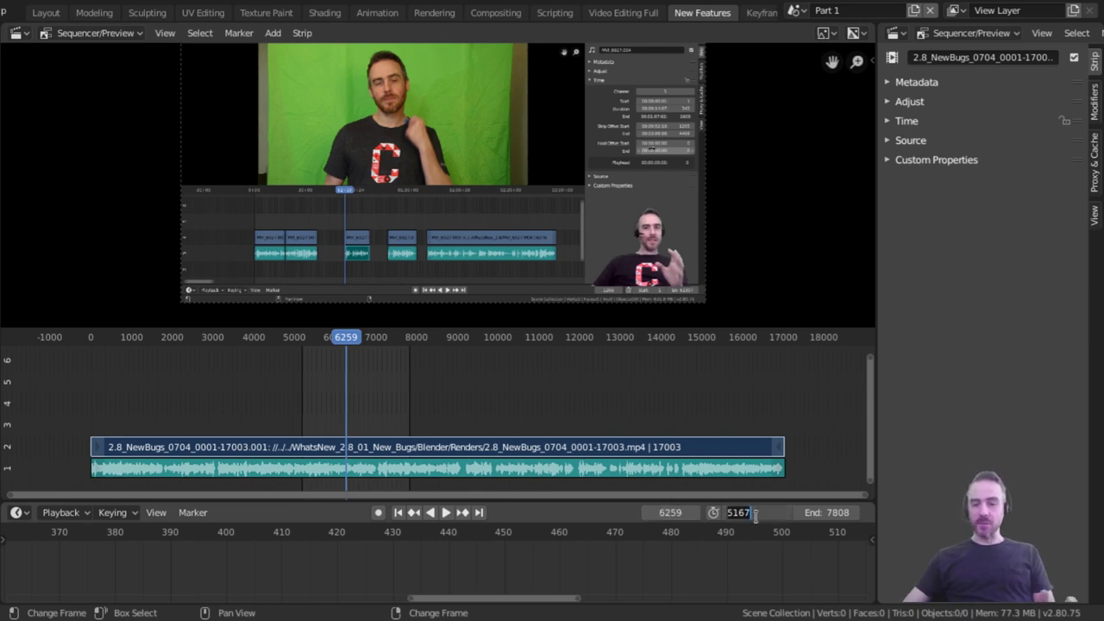
text(1)
key(Return)
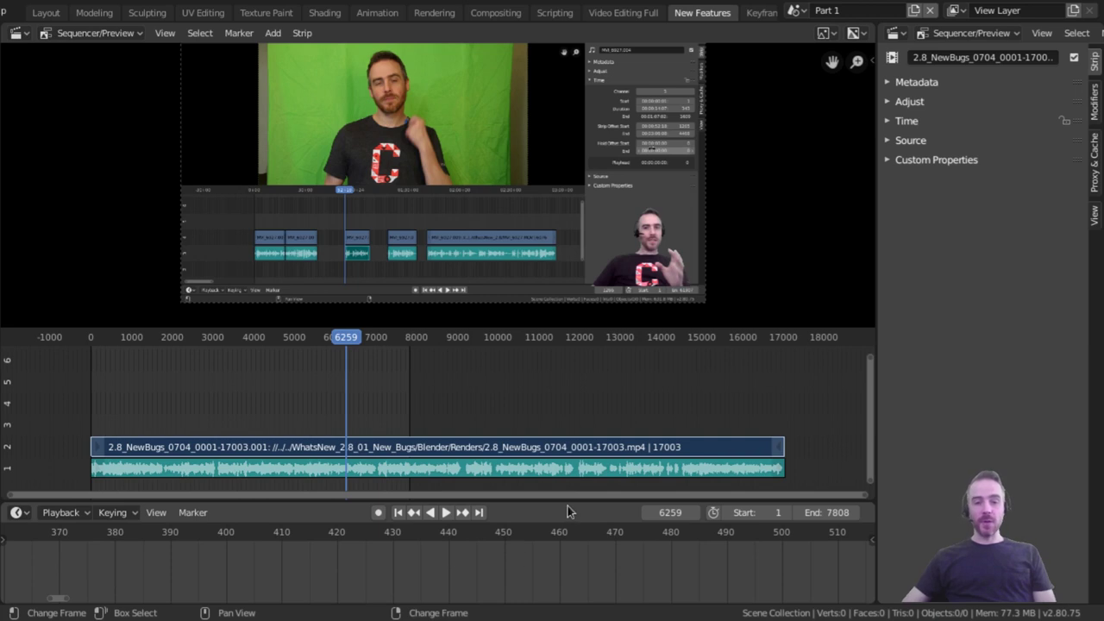
Step: Shrink the Timeline area to its header, enlarge it again, and shrink it back to the header
drag(569, 500, 570, 583)
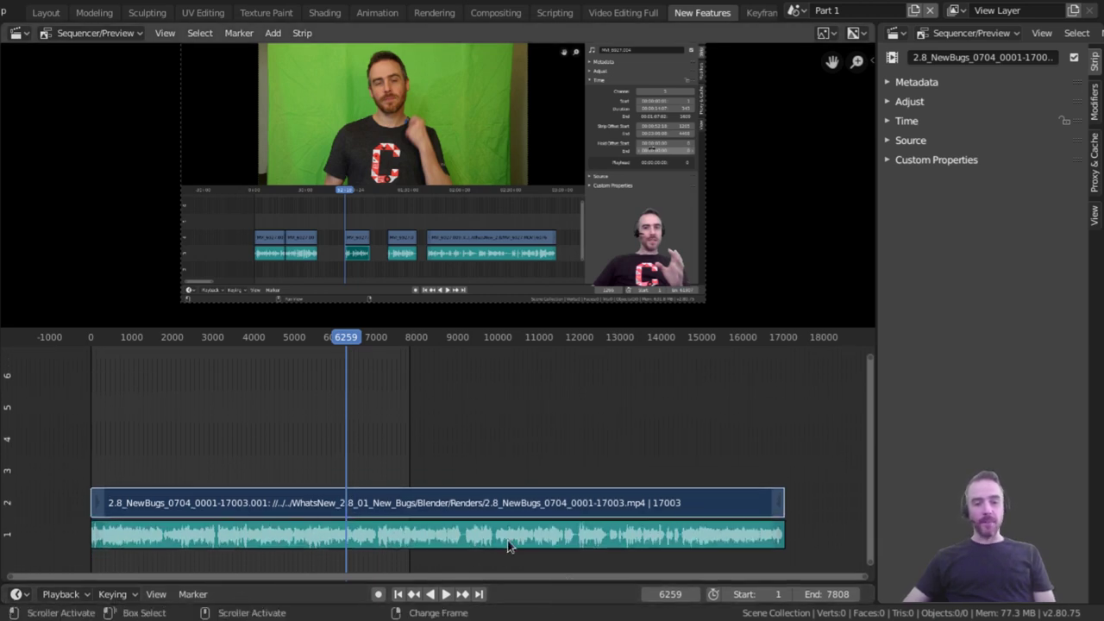
drag(509, 583, 523, 524)
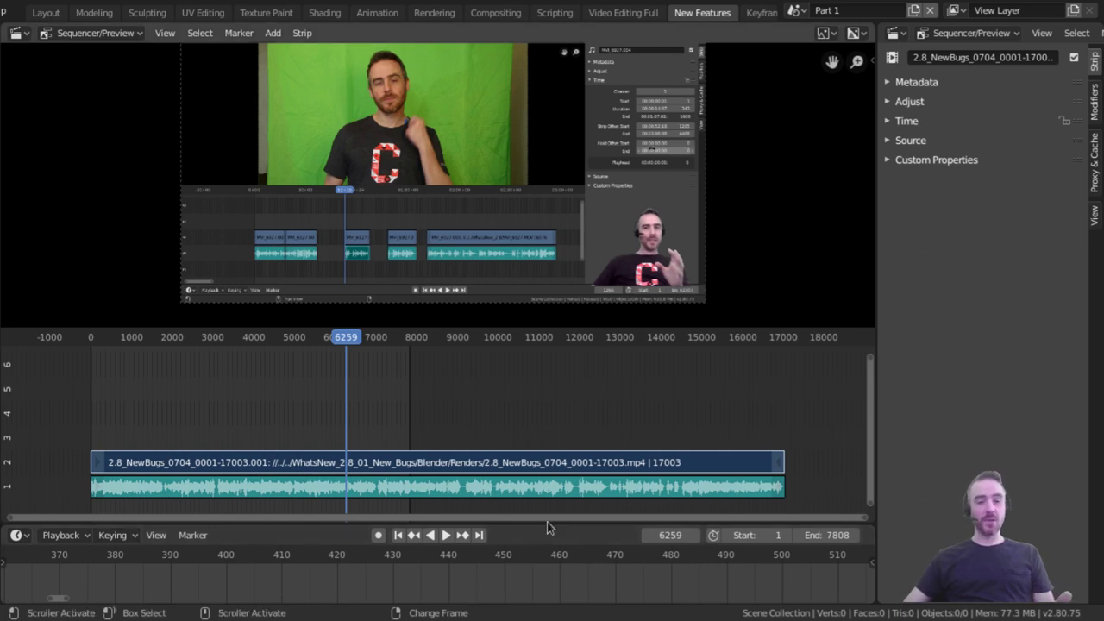
drag(546, 522, 546, 597)
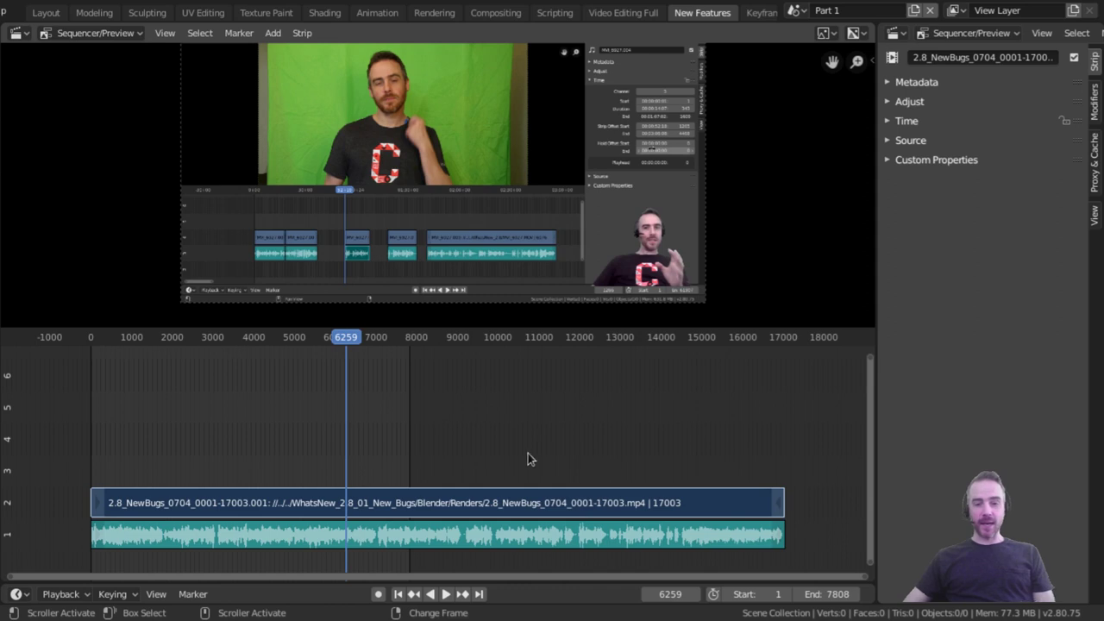
Step: Place the playhead just past the strips and set the scene's end frame to 17439 from its position
click(802, 474)
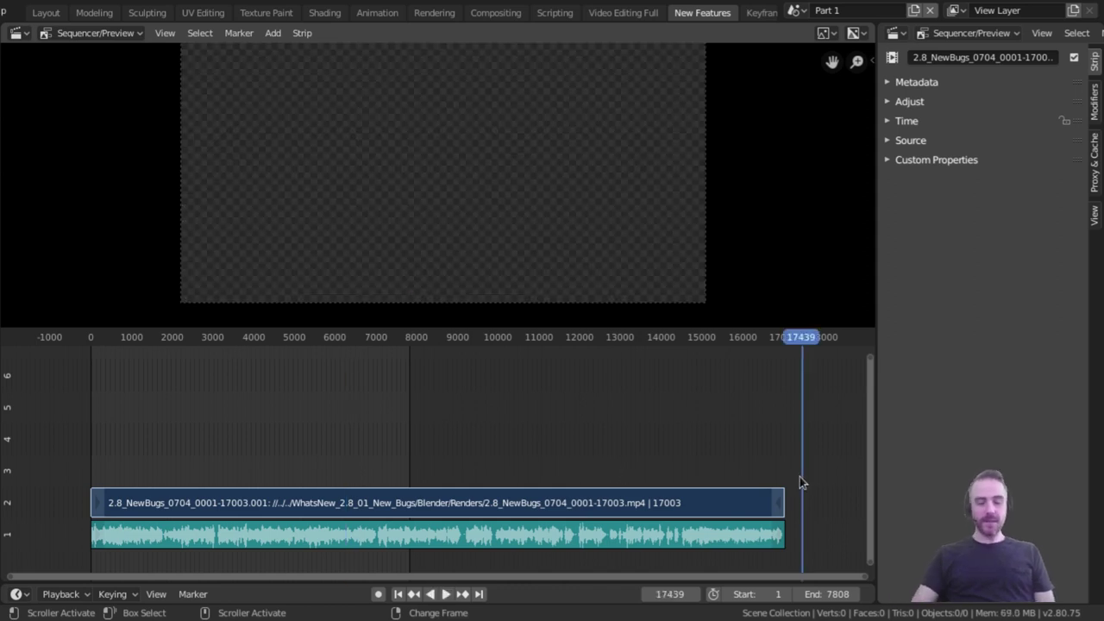
key(ctrl+End)
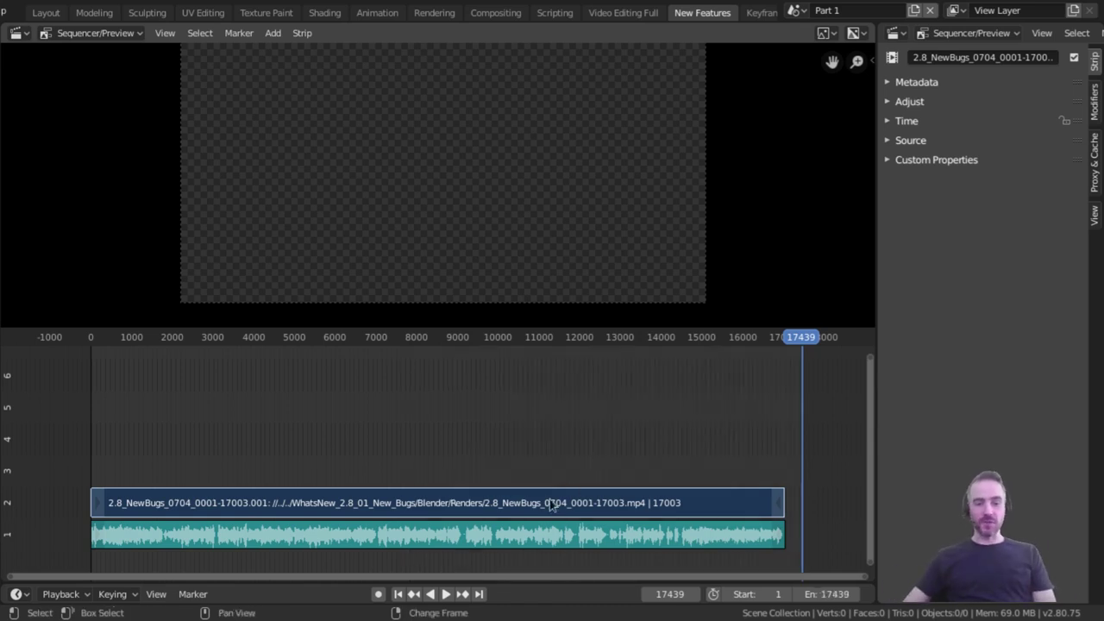
click(61, 595)
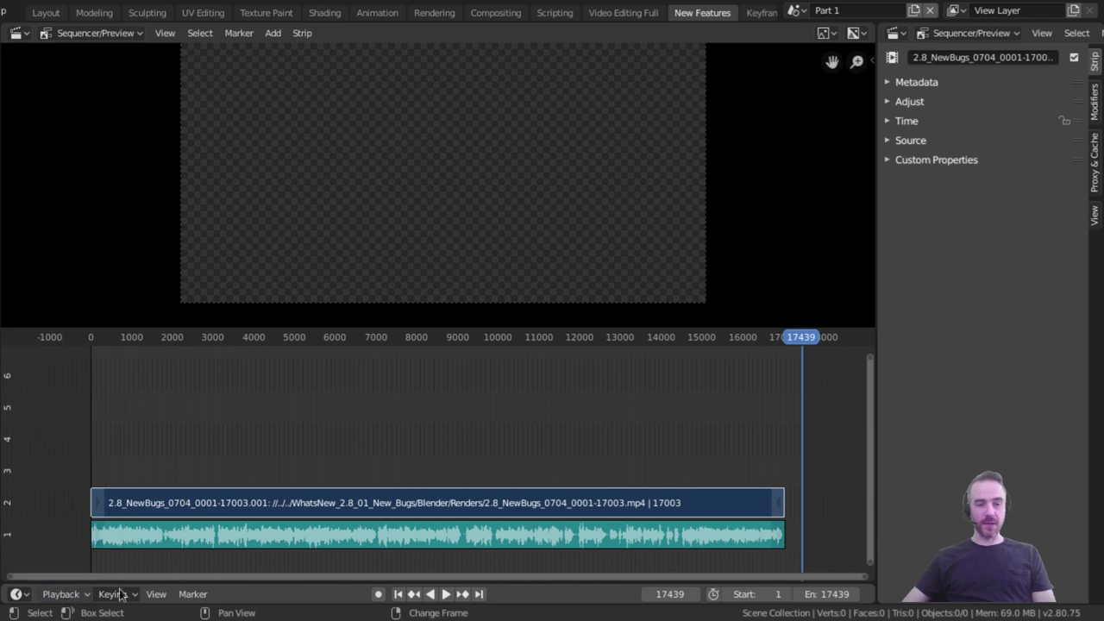
Step: Jump to the scene's first frame, then play and pause the sequence repeatedly, stopping at frame 112
key(shift+Left)
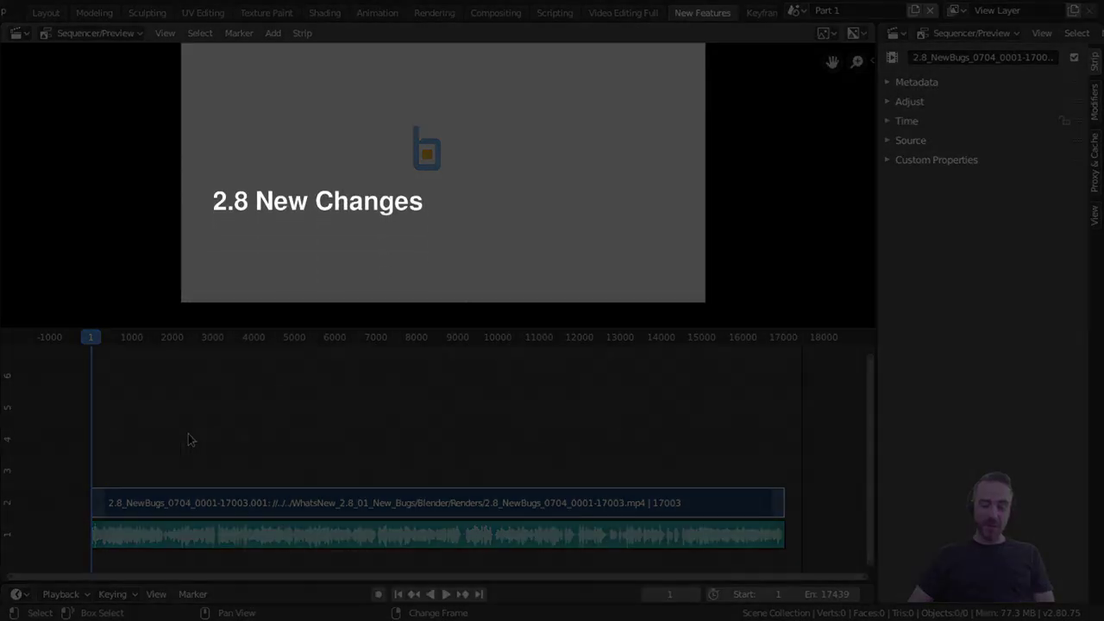
key(space)
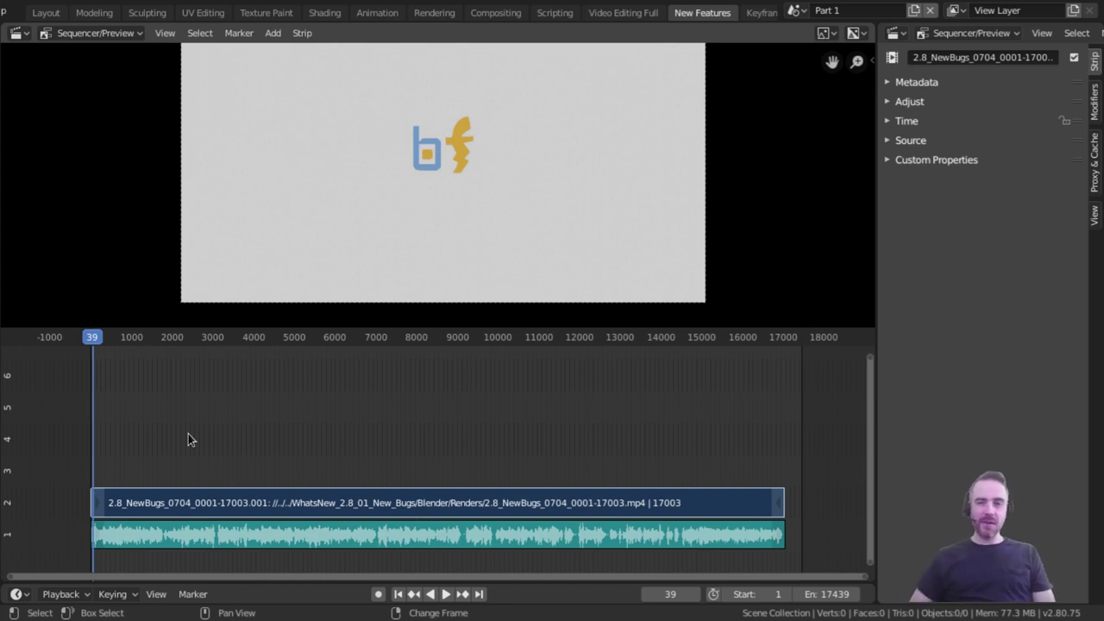
key(space)
key(space)
key(space)
key(space)
key(space)
key(space)
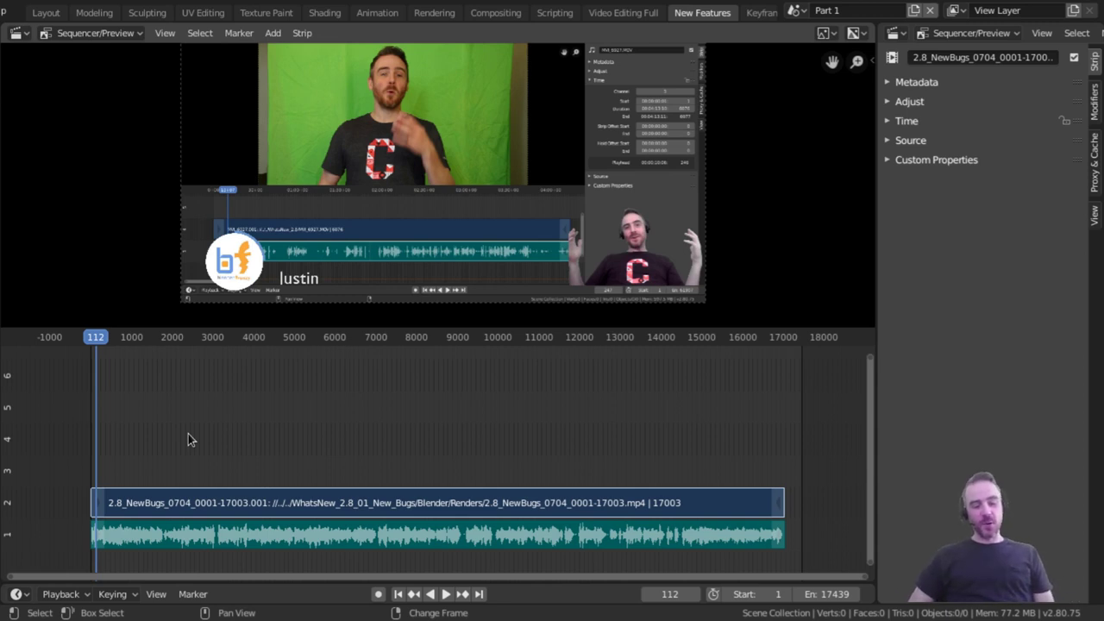
Step: Select all strips and deselect them again, twice in a row
key(shift)
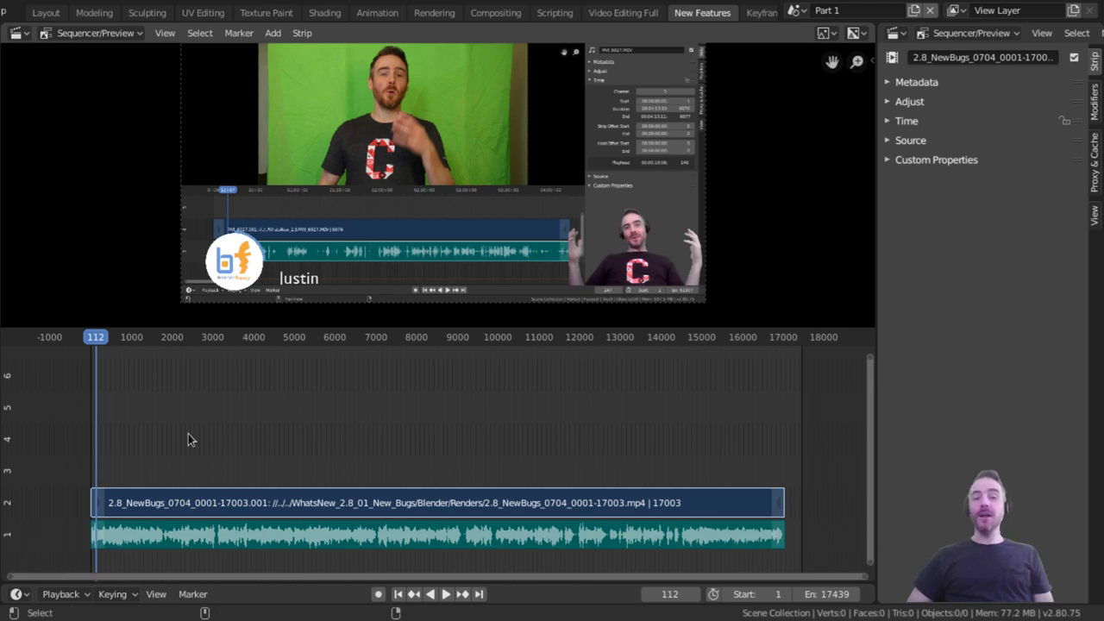
key(a)
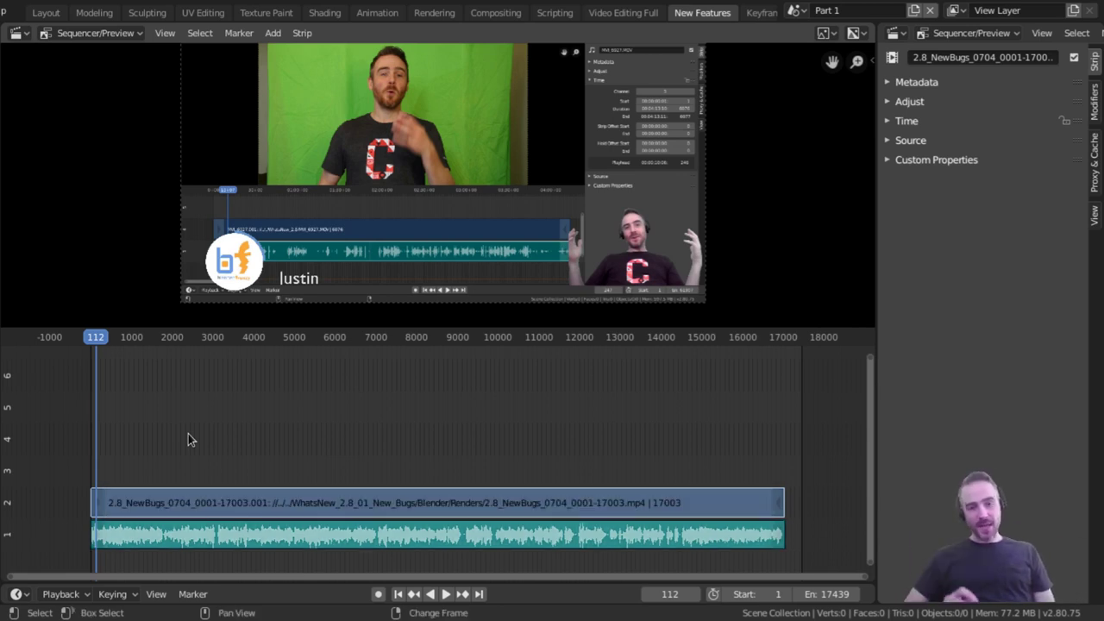
key(alt+a)
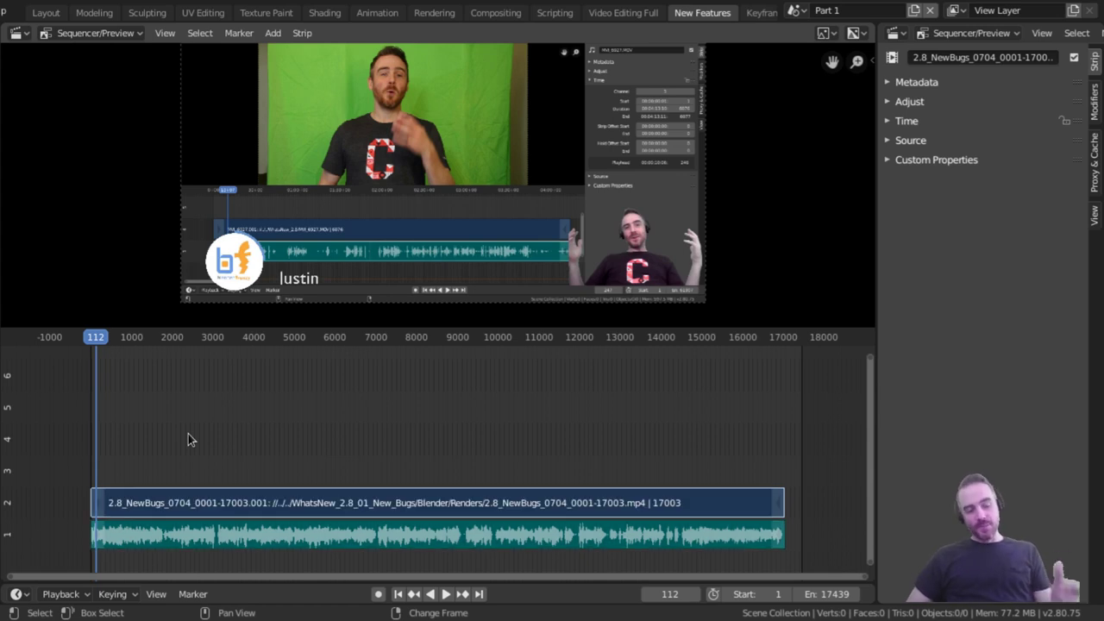
key(a)
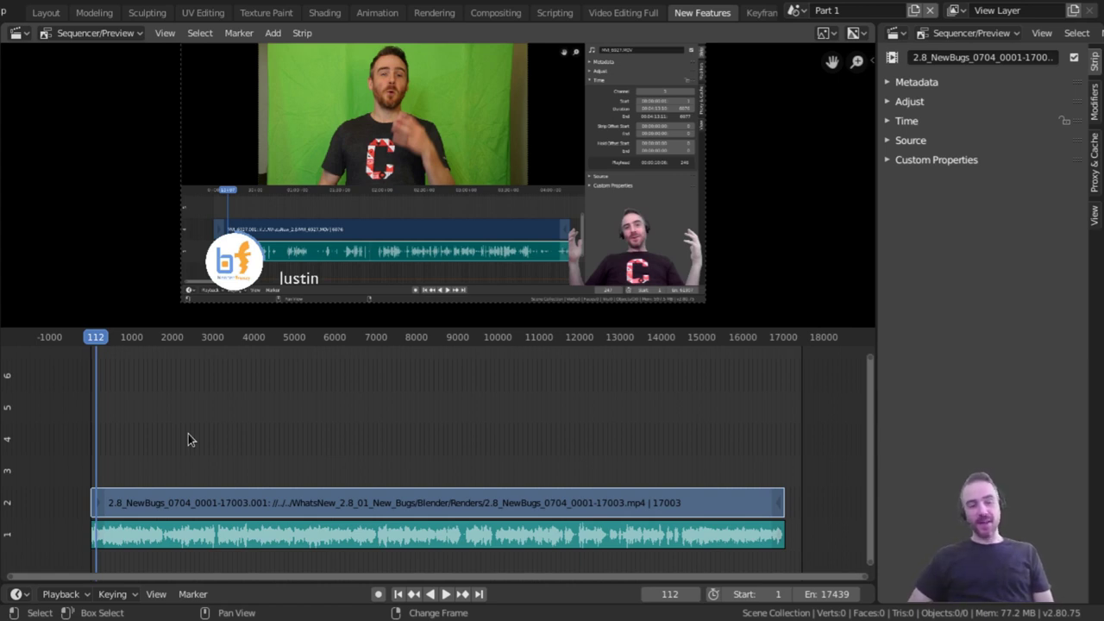
key(alt+a)
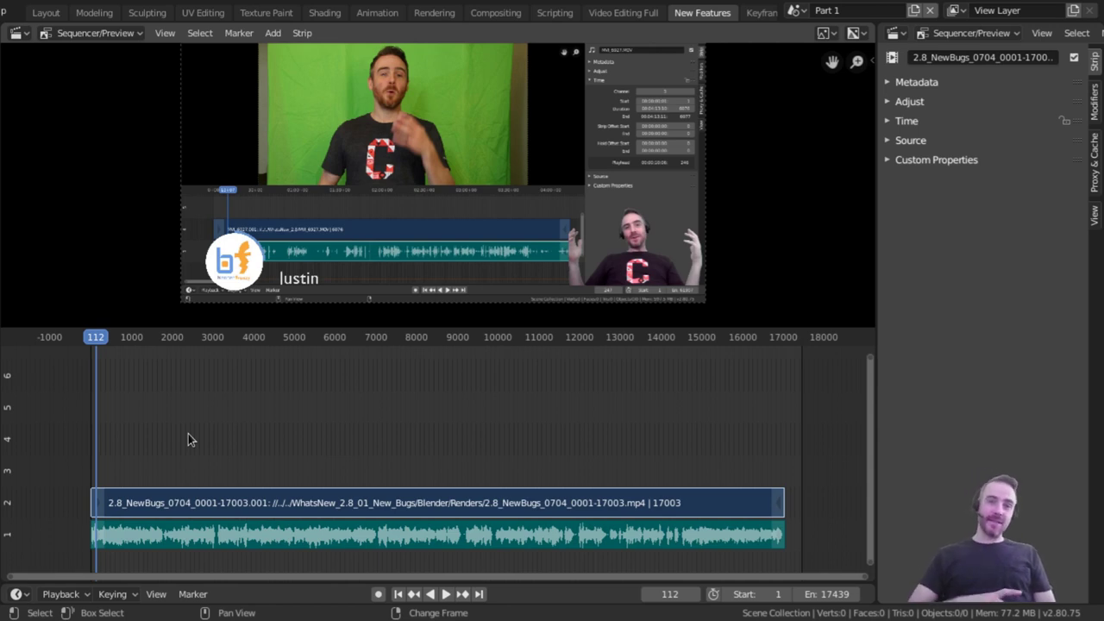
Step: Group the video and audio strips into a meta strip, look inside it, and separate it into its original strips
key(a)
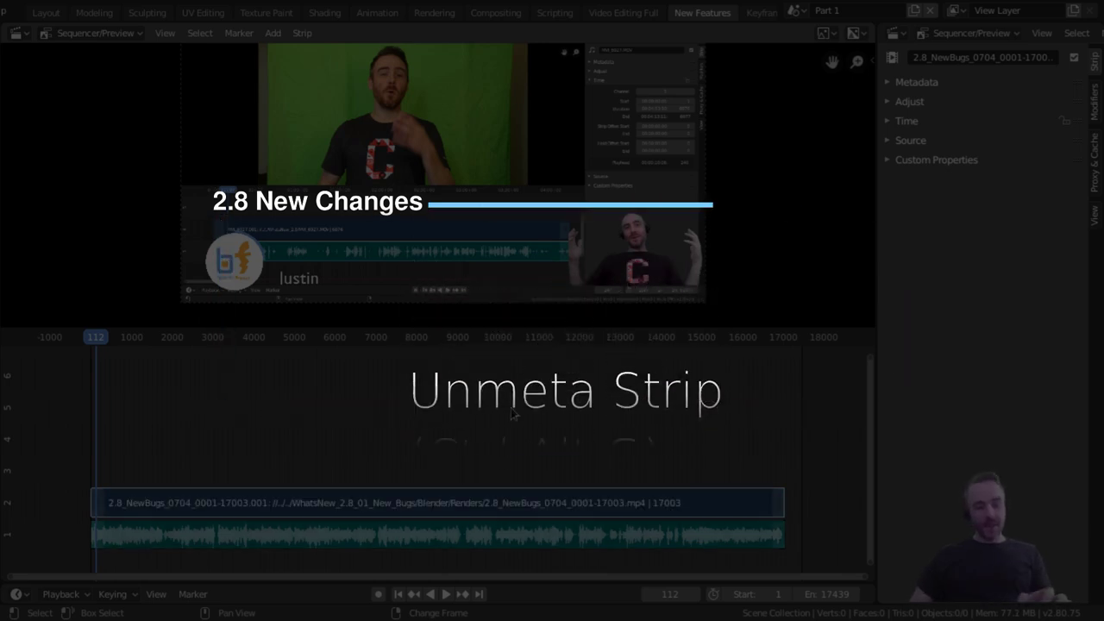
key(ctrl+g)
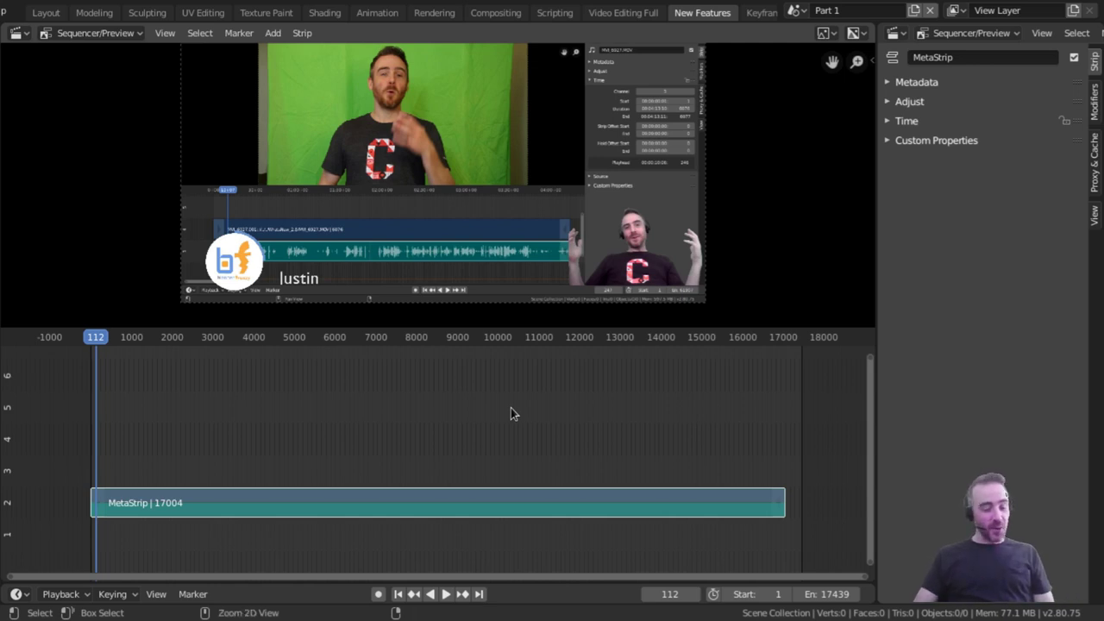
key(Tab)
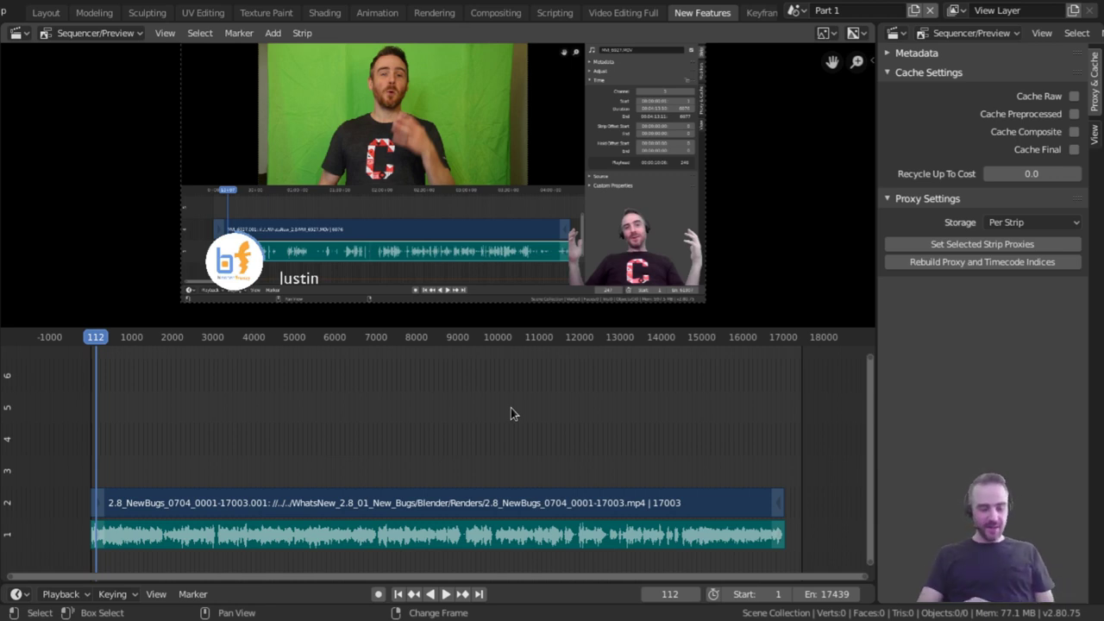
key(ctrl+g)
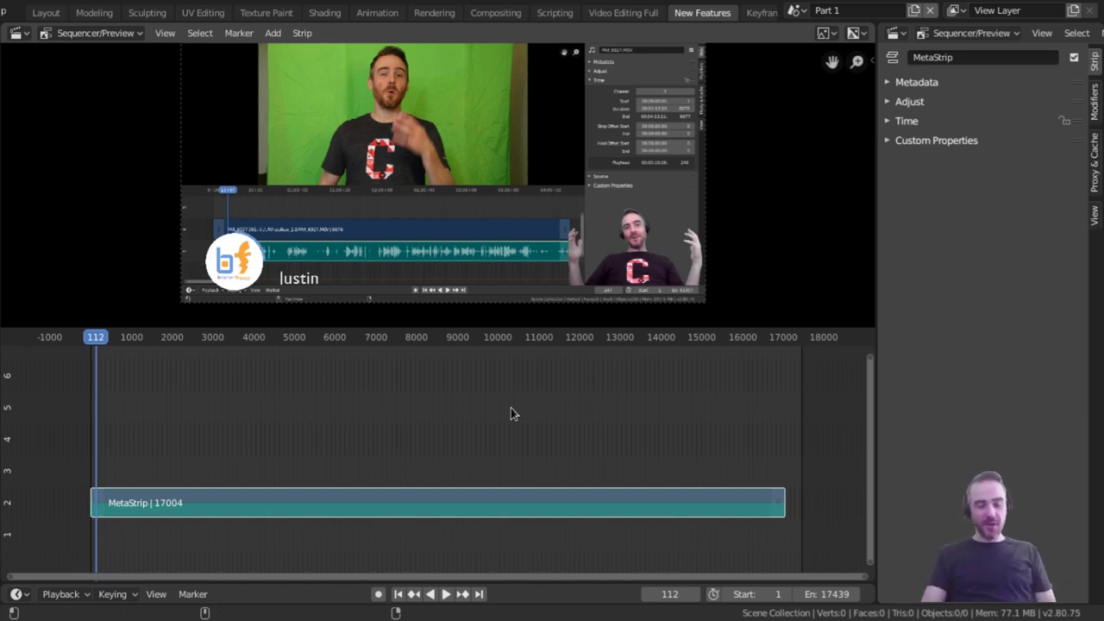
key(alt+g)
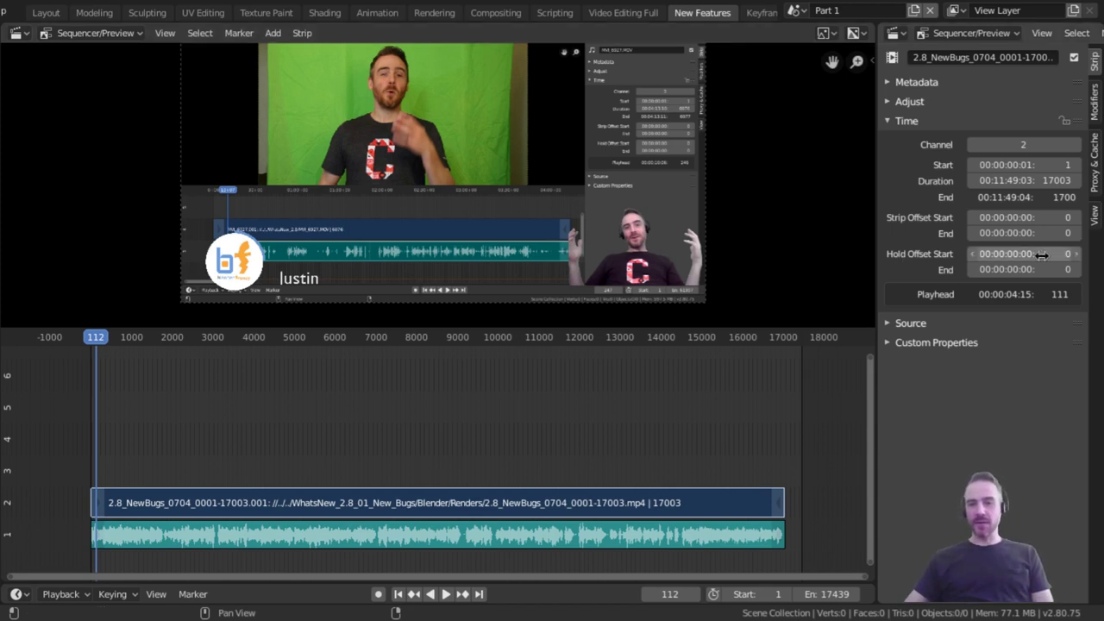
Step: Place the playhead at frame 8860 and split the video and audio strips there with Hold Cut
click(451, 459)
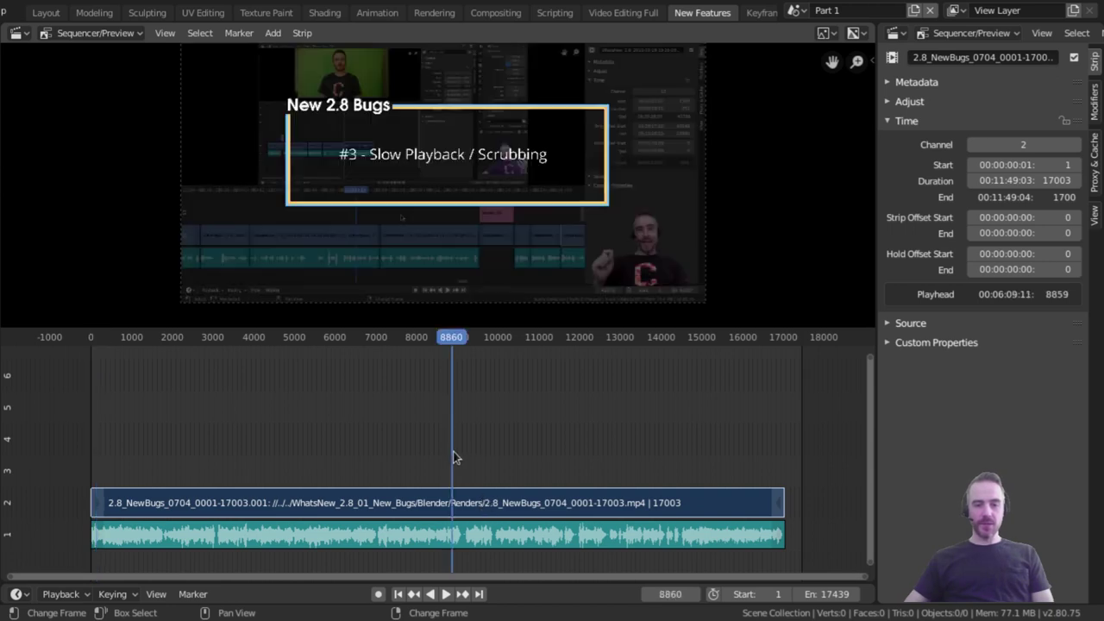
click(479, 539)
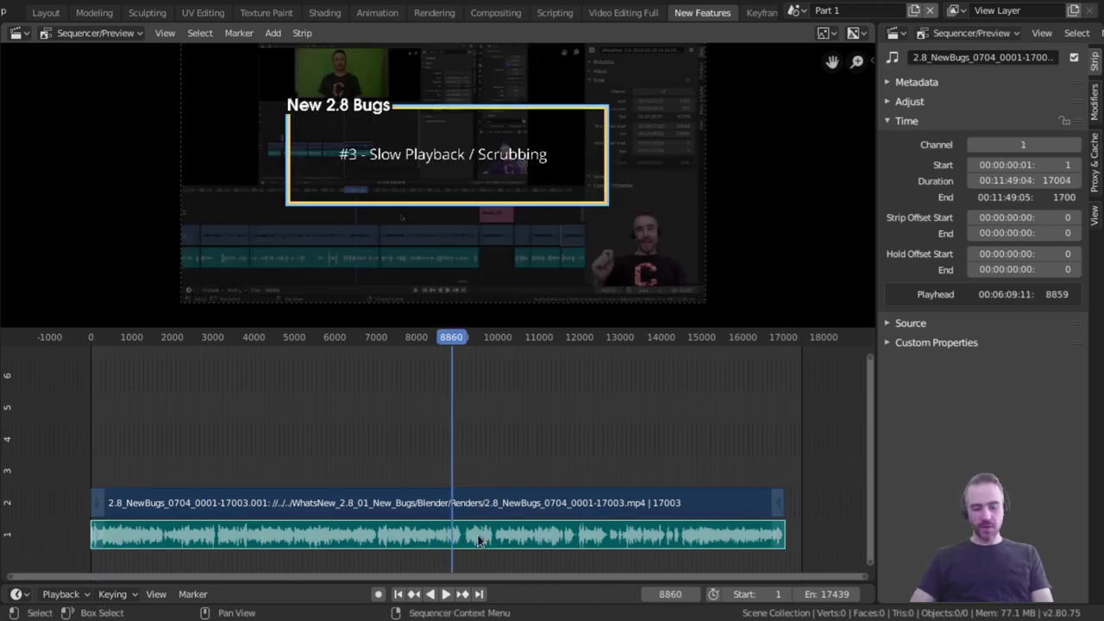
key(k)
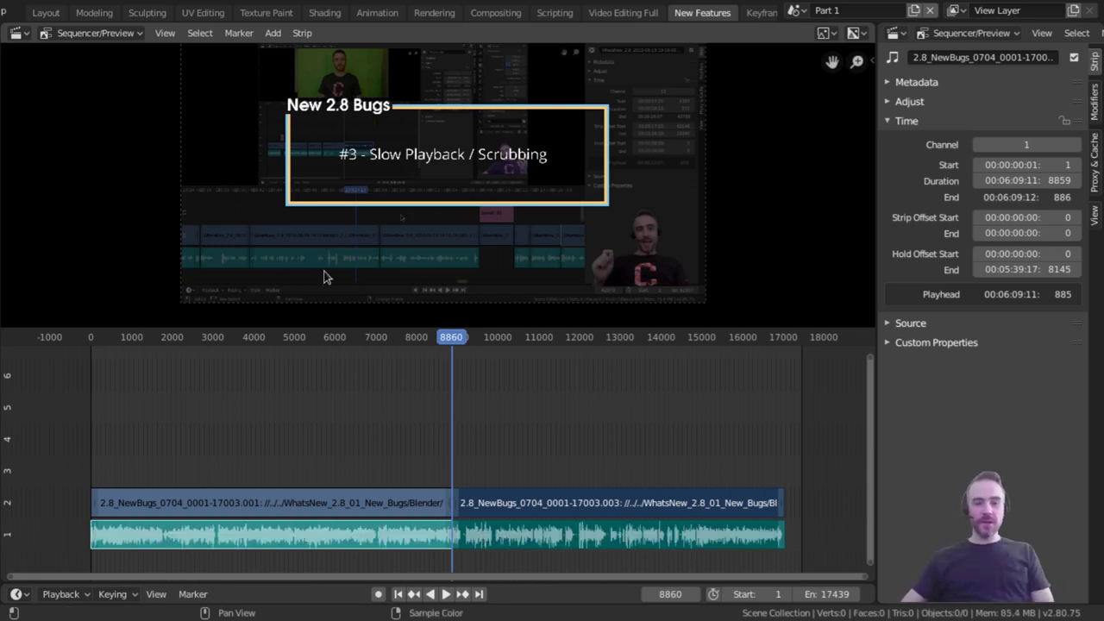
click(299, 36)
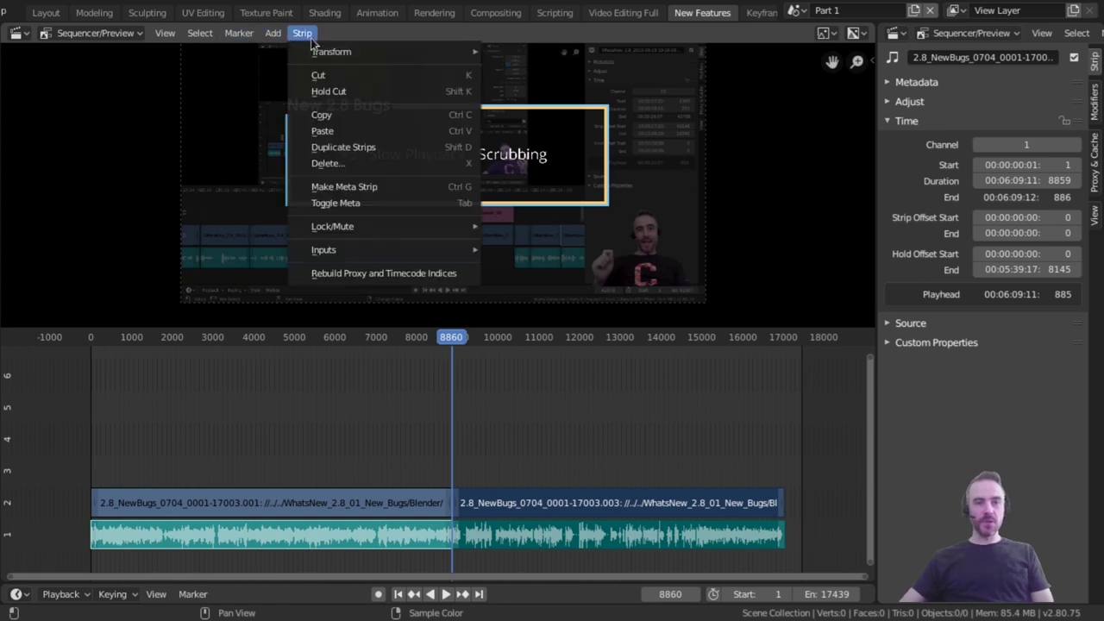
click(470, 93)
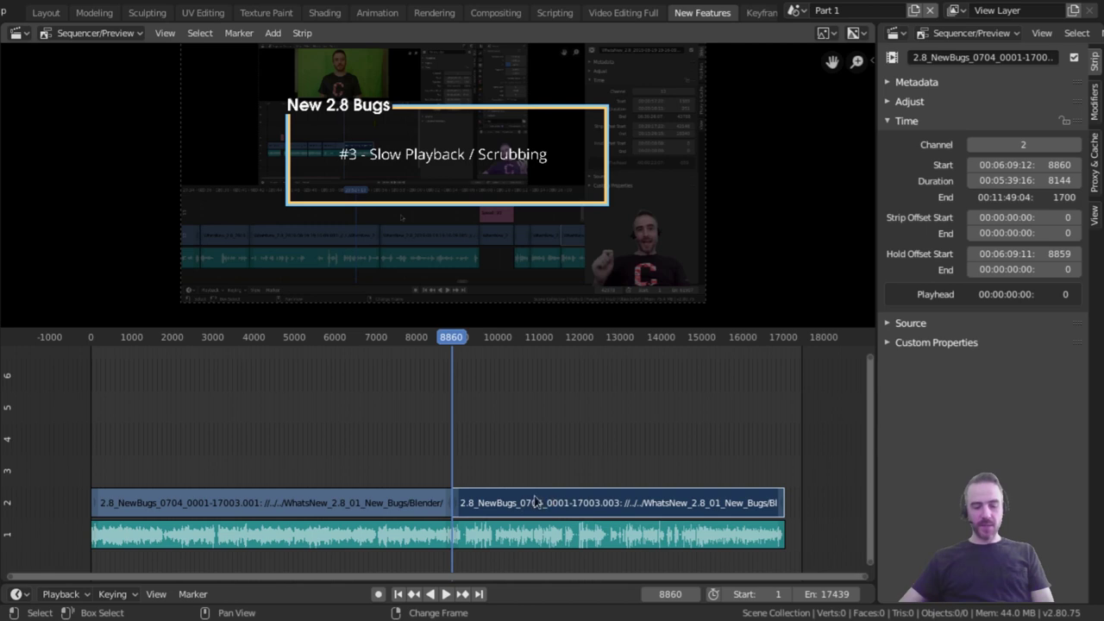
Step: Move the video piece after the hold cut straight up to channel 4 and extend its start back to frame 5822
key(g)
key(y)
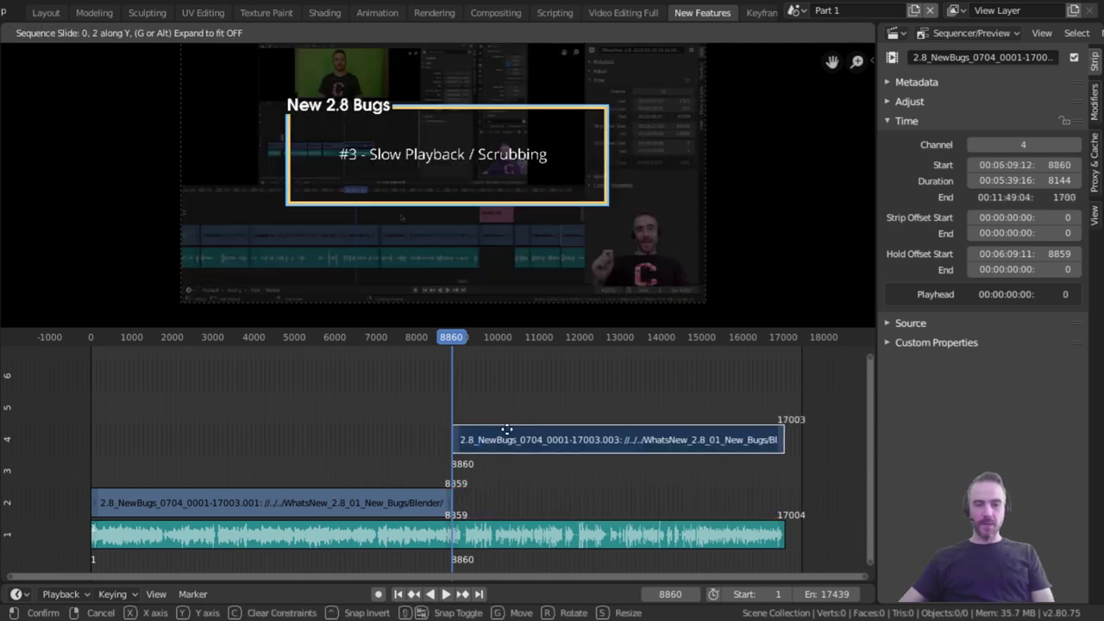
click(506, 430)
drag(464, 442, 329, 440)
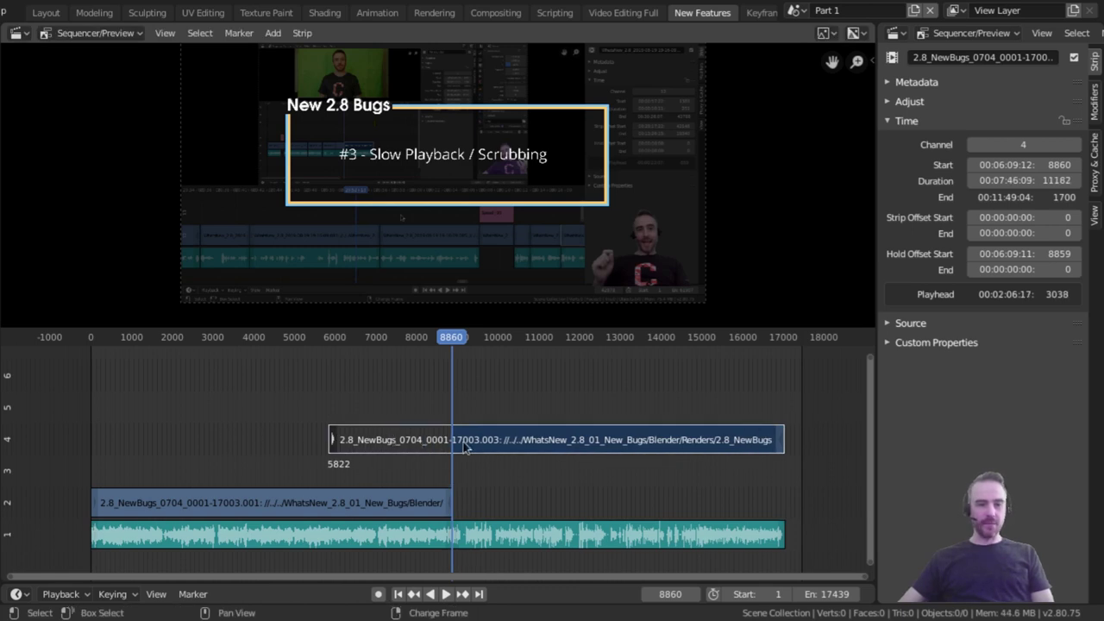
Step: Place the playhead at frame 4215 and split the channel 2 video strip there with a regular Cut
middle_drag(364, 452, 425, 444)
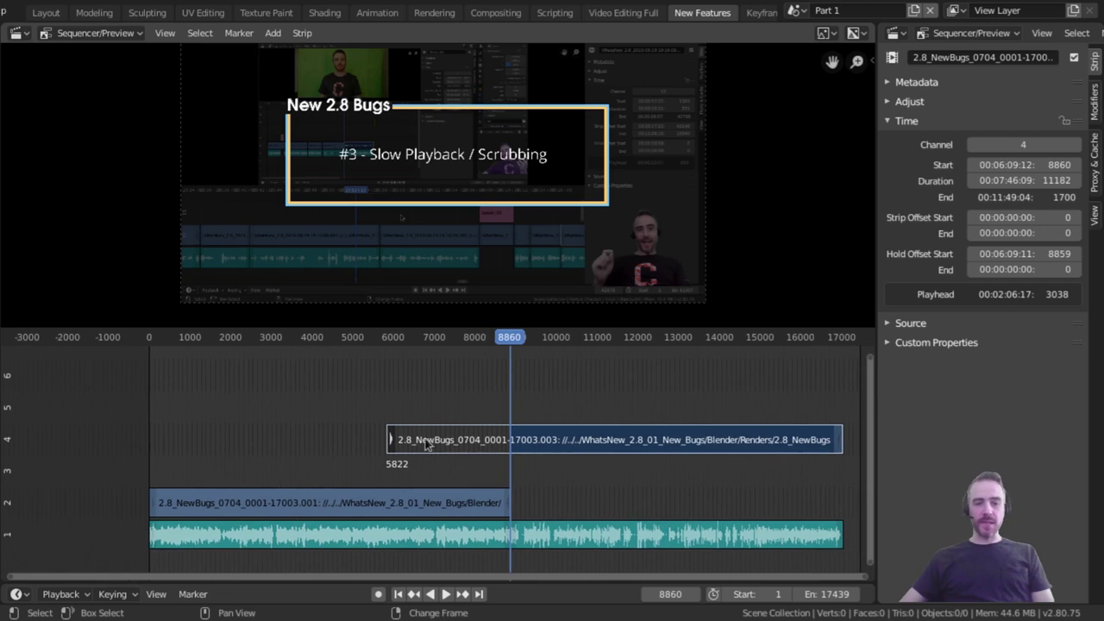
right_click(321, 431)
click(344, 503)
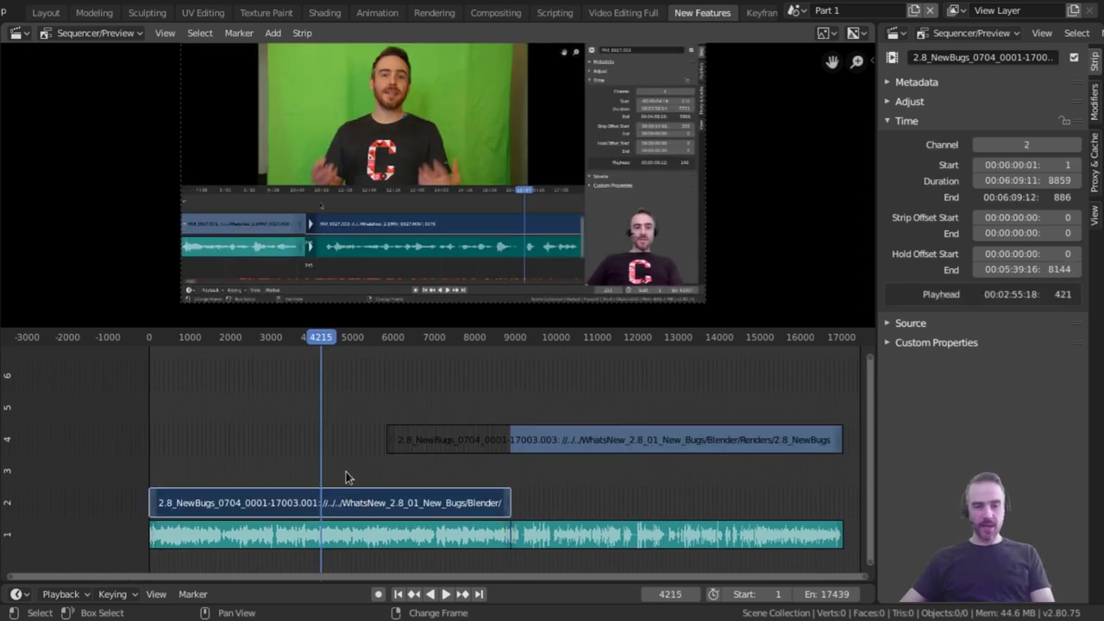
key(k)
Step: Move the second piece of the regular cut straight up to channel 5 and extend its start back to frame 779
key(g)
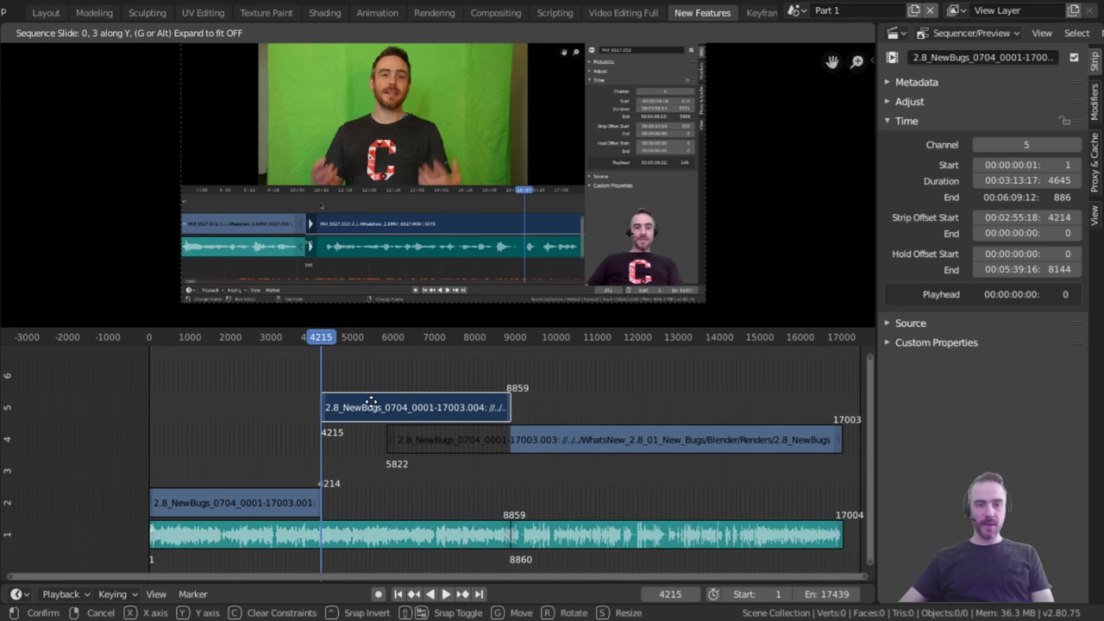
click(369, 409)
drag(324, 412, 183, 413)
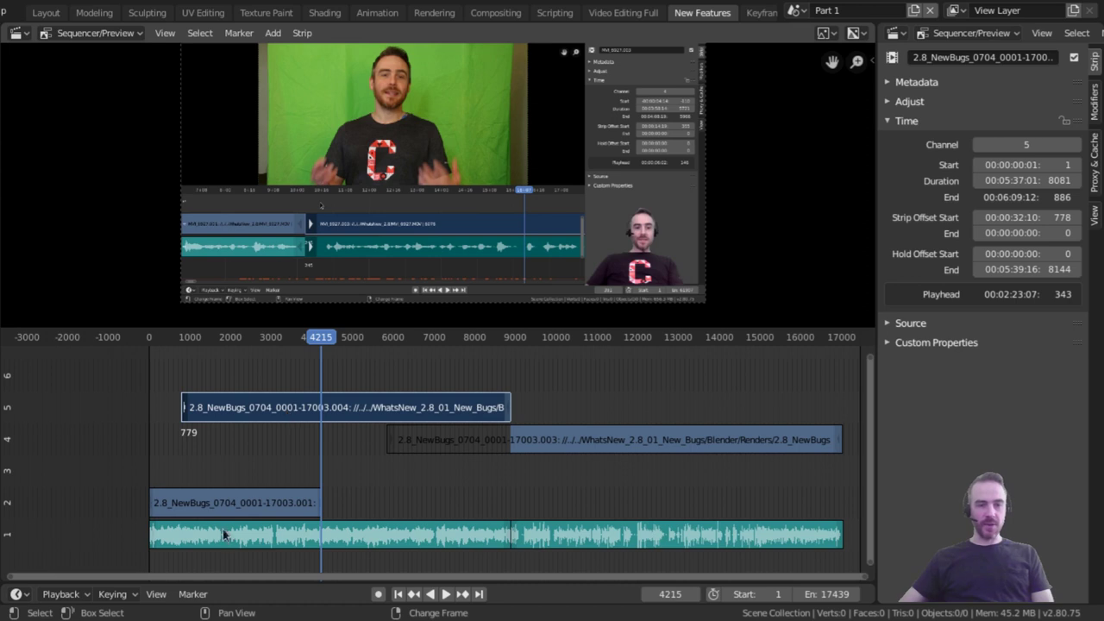
Step: Compare the cut video pieces, and play the extended start of the channel 4 strip to examine its held frames
click(262, 505)
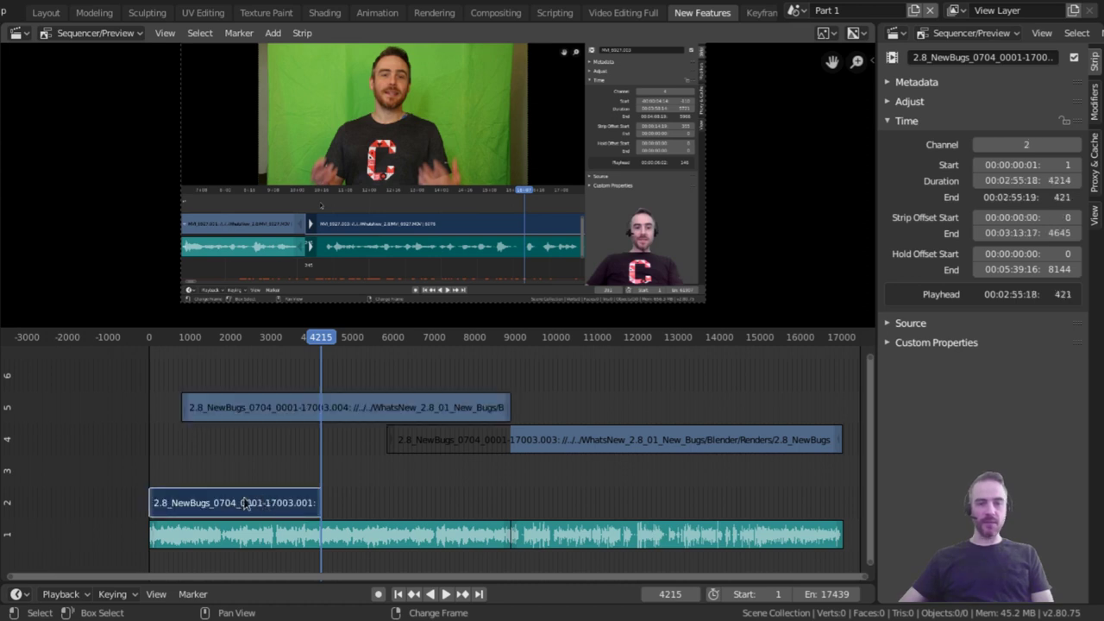
click(266, 417)
click(460, 429)
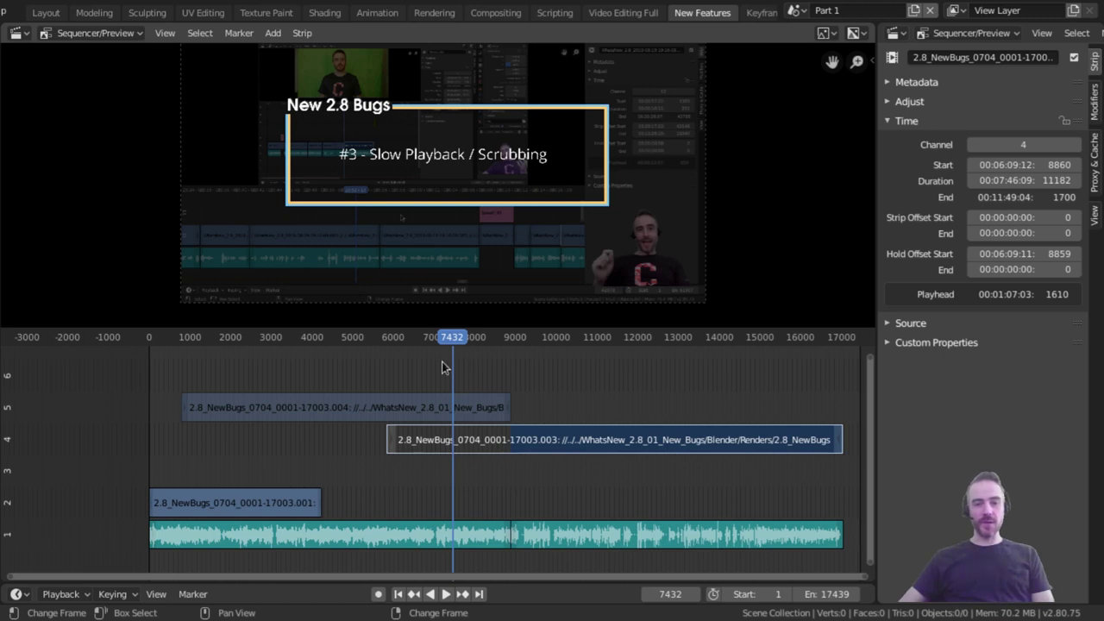
key(shift+ctrl+space)
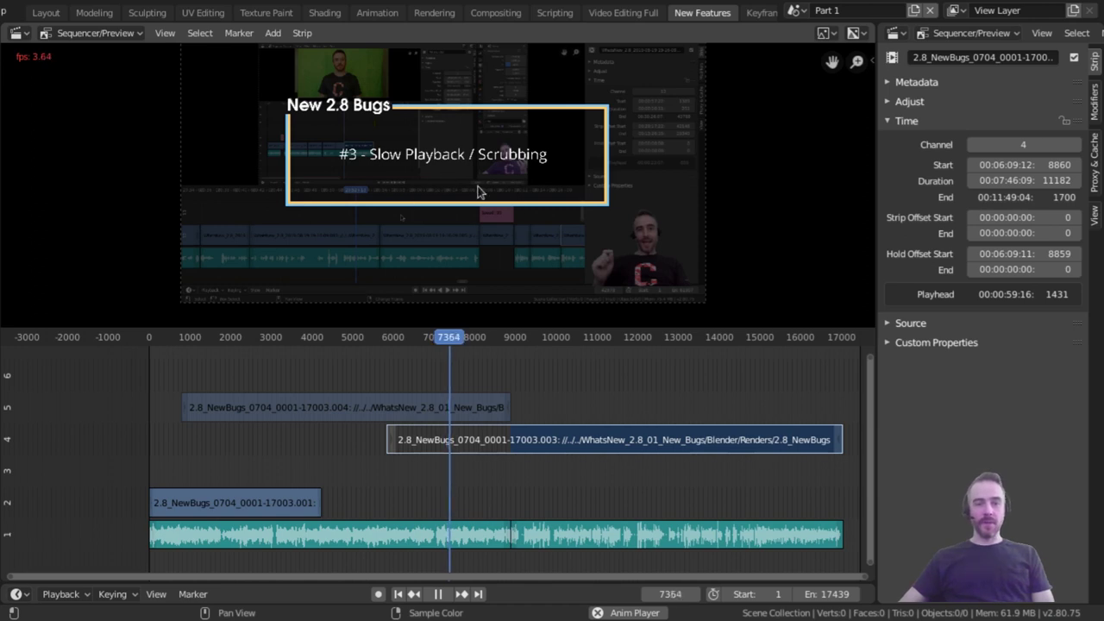
key(space)
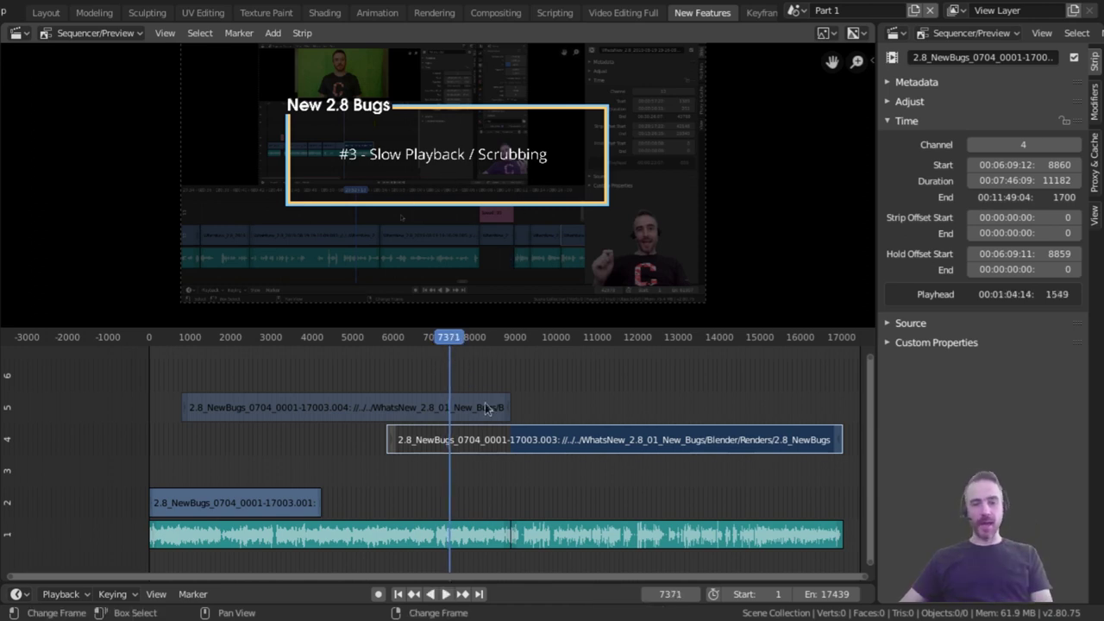
ctrl+middle_drag(525, 459, 526, 419)
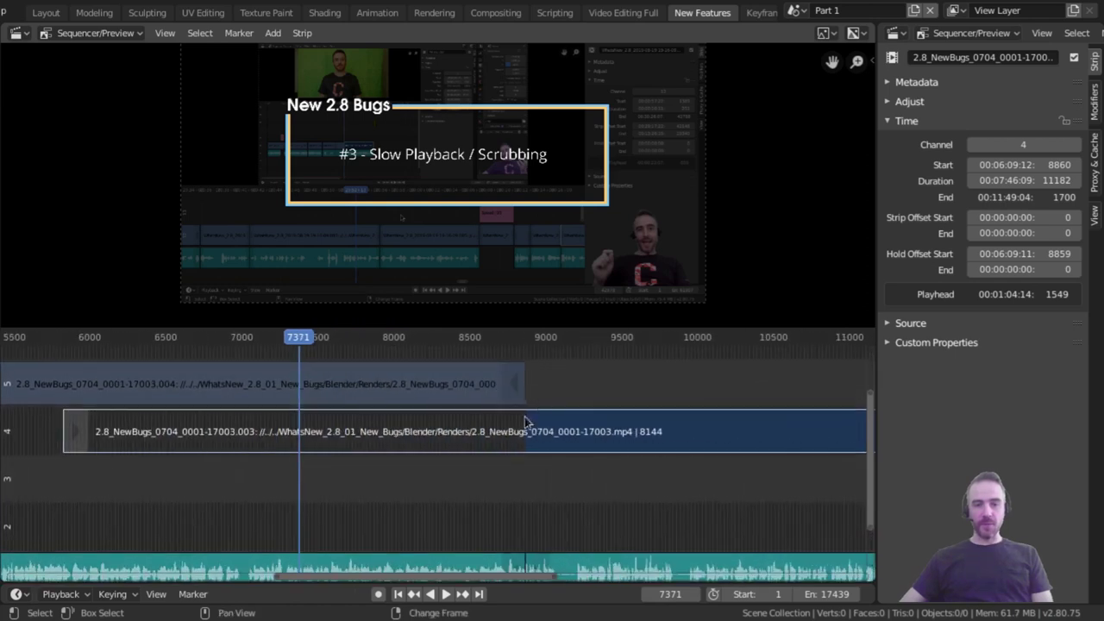
Step: Place the playhead at frame 9179 and set the channel 4 strip's Hold Offset Start to 0
drag(530, 395, 573, 435)
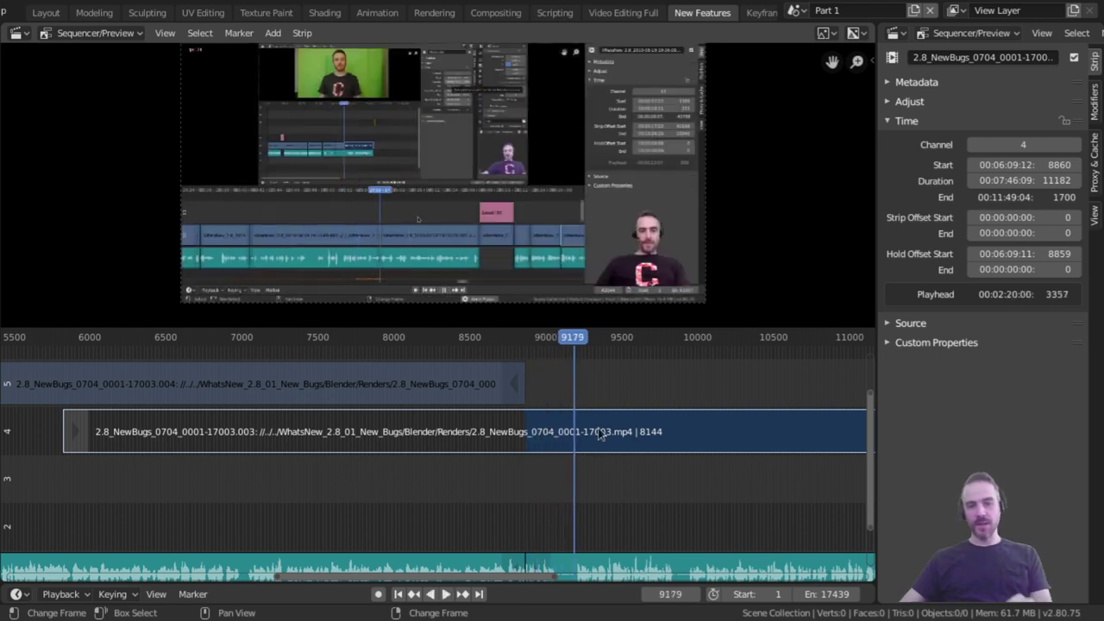
scroll(630, 448, down, 2)
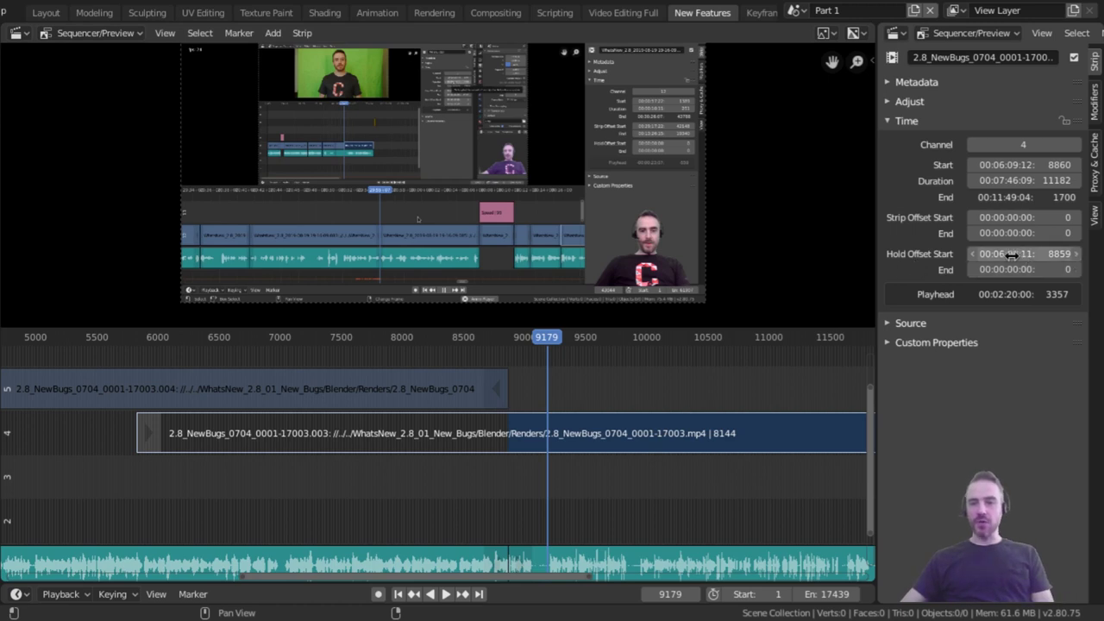
ctrl+scroll(562, 406, down, 2)
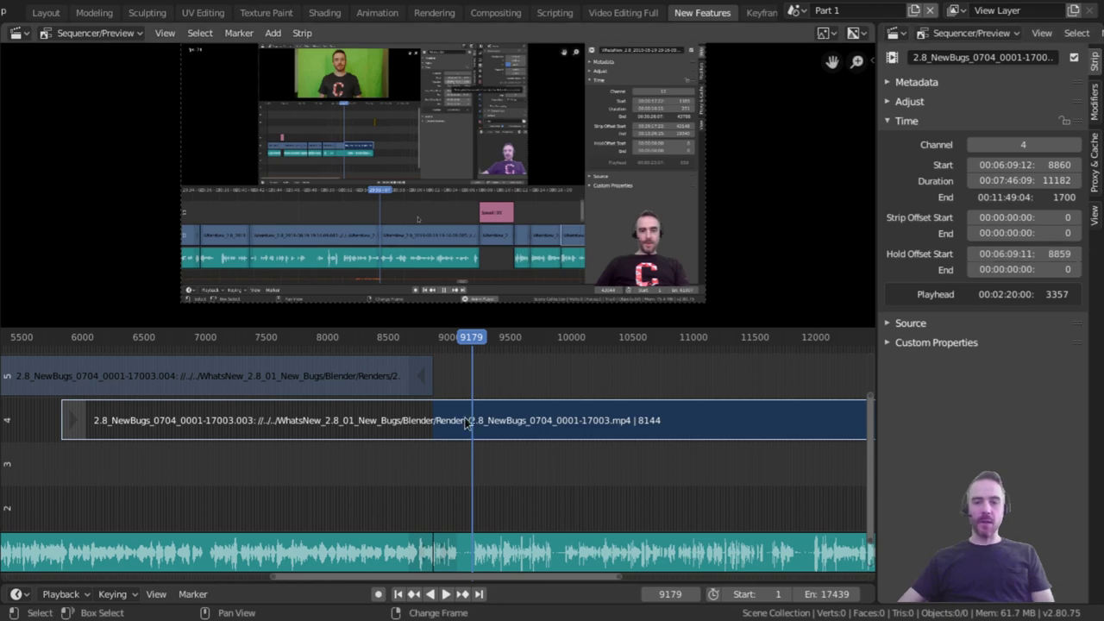
ctrl+scroll(374, 426, right, 5)
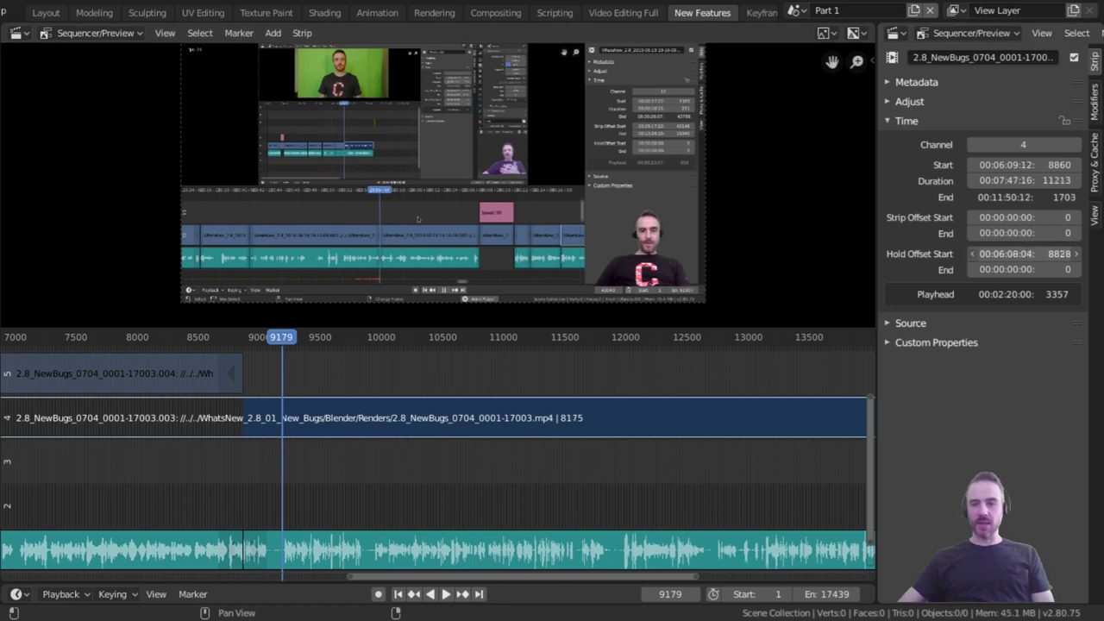
click(1020, 255)
text(0)
key(Return)
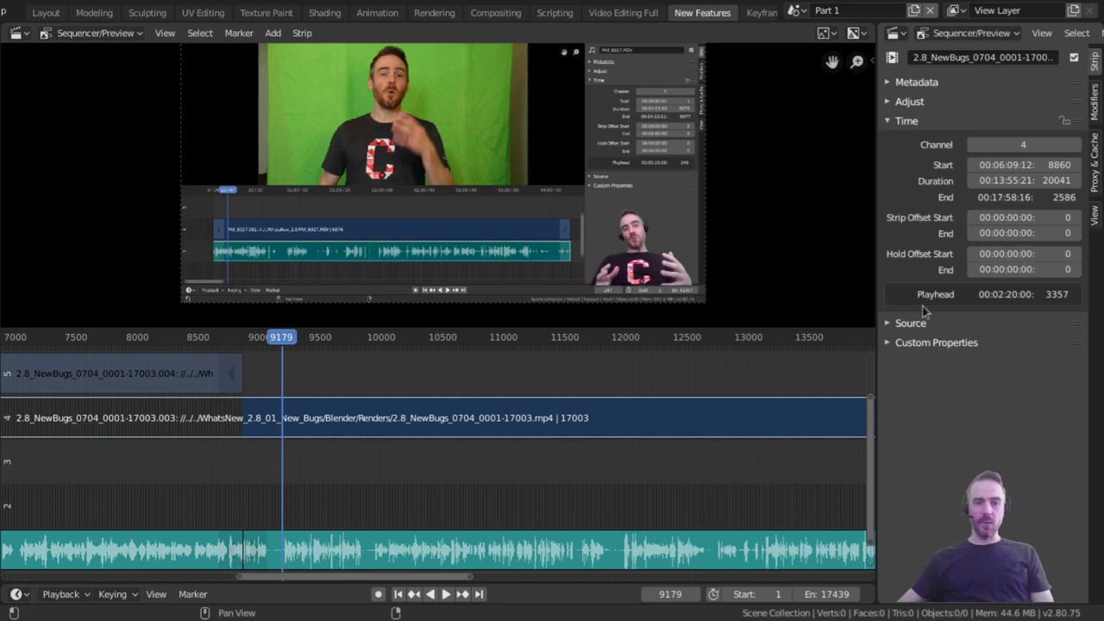
Step: Adjust the channel 4 strip's hold offsets to 545 at the start and 1141 at the end
scroll(536, 417, down, 8)
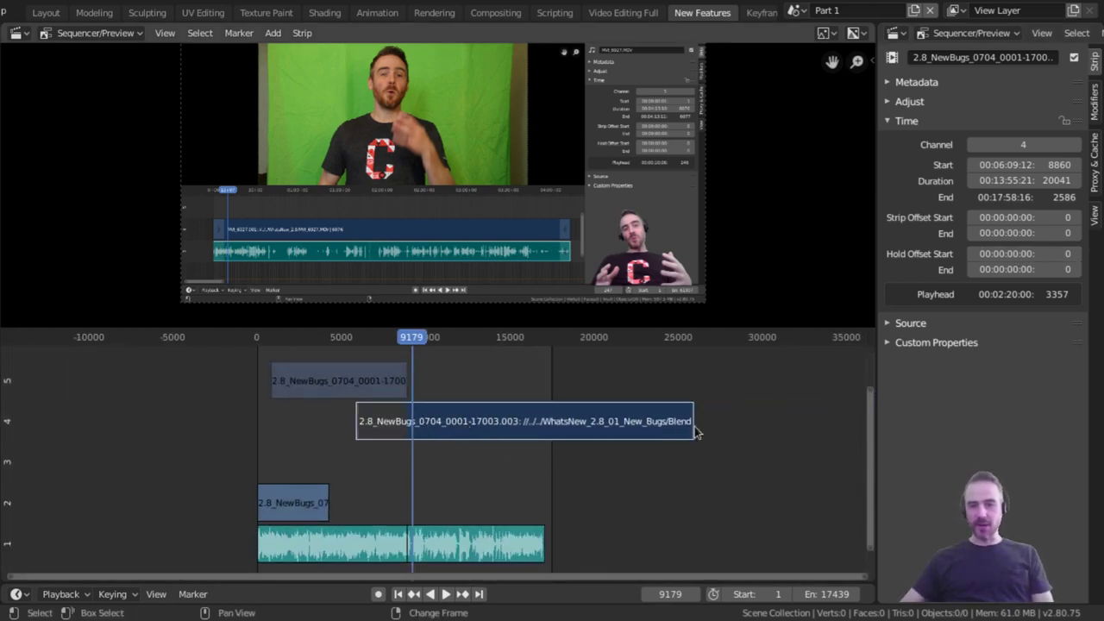
scroll(431, 429, up, 3)
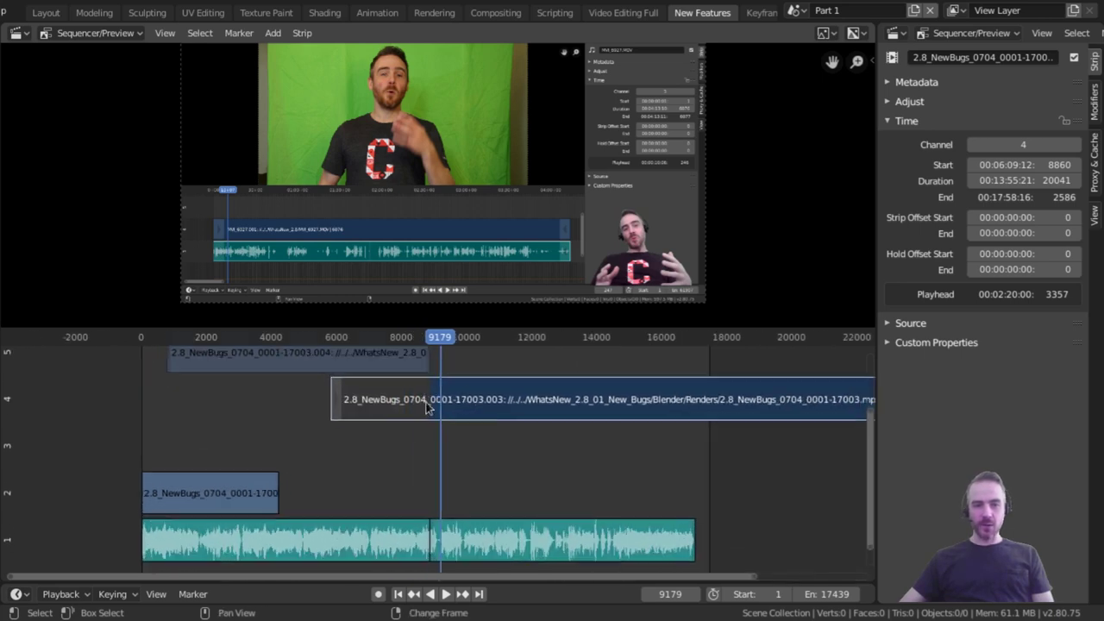
middle_drag(448, 405, 257, 392)
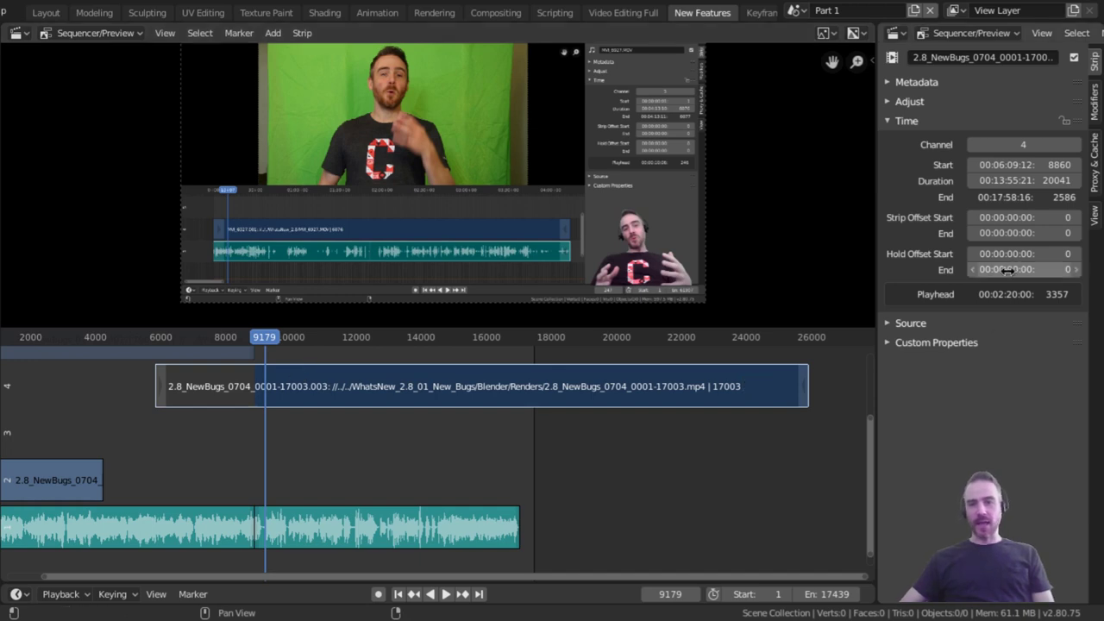
drag(1005, 272, 1005, 272)
drag(780, 393, 830, 392)
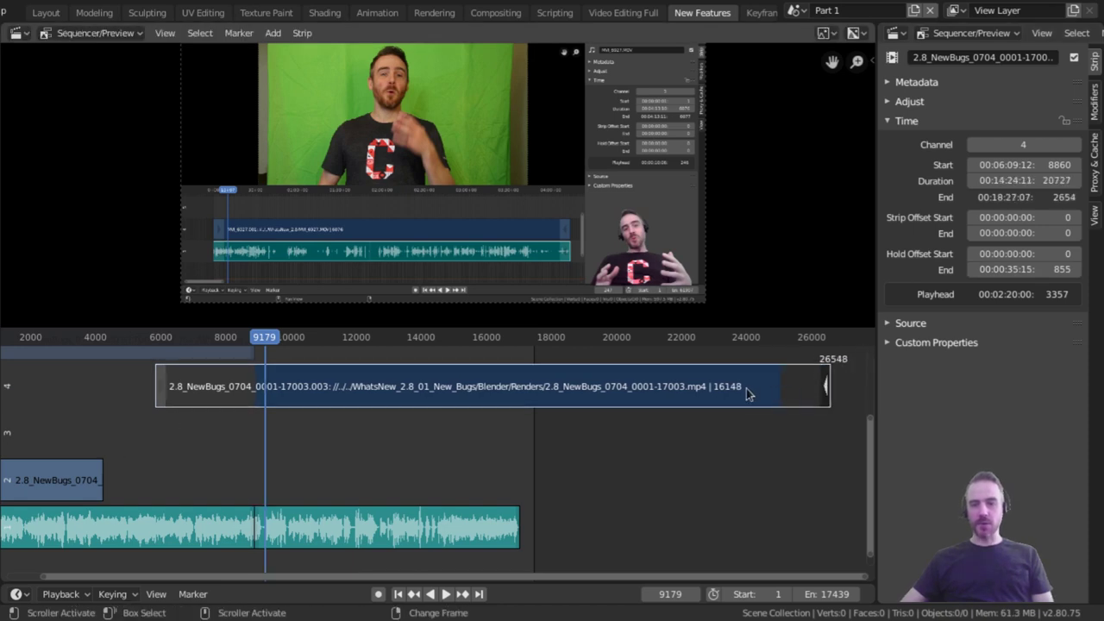
drag(1003, 269, 1003, 270)
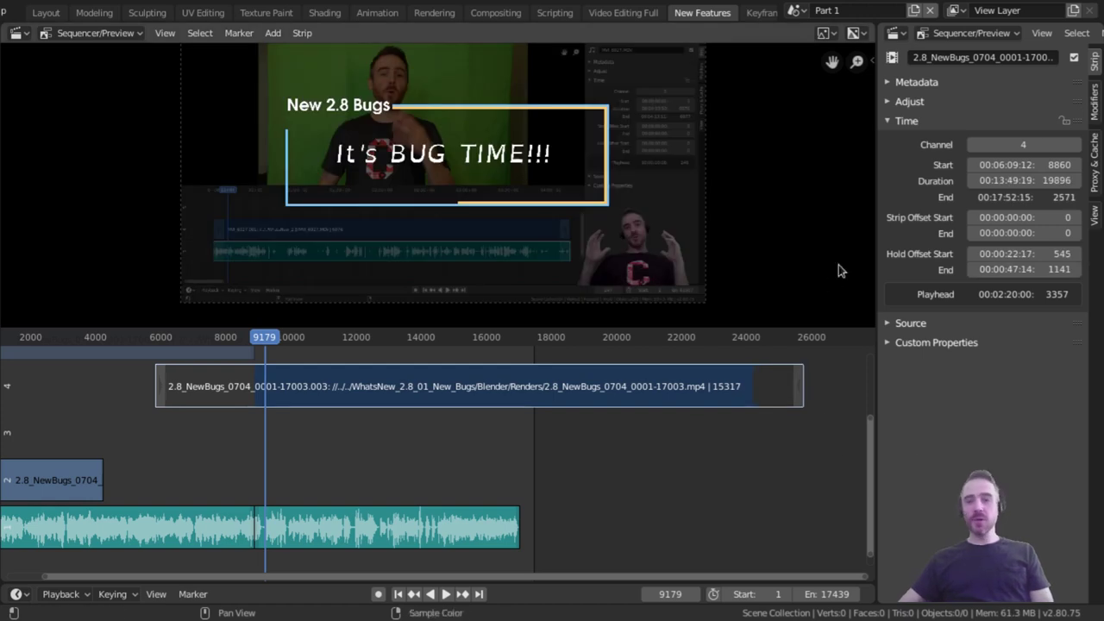
Step: Enable Offset and Crop for the channel 4 strip, and crop it by 302 px on the right and 680 px on the left
click(909, 101)
click(913, 235)
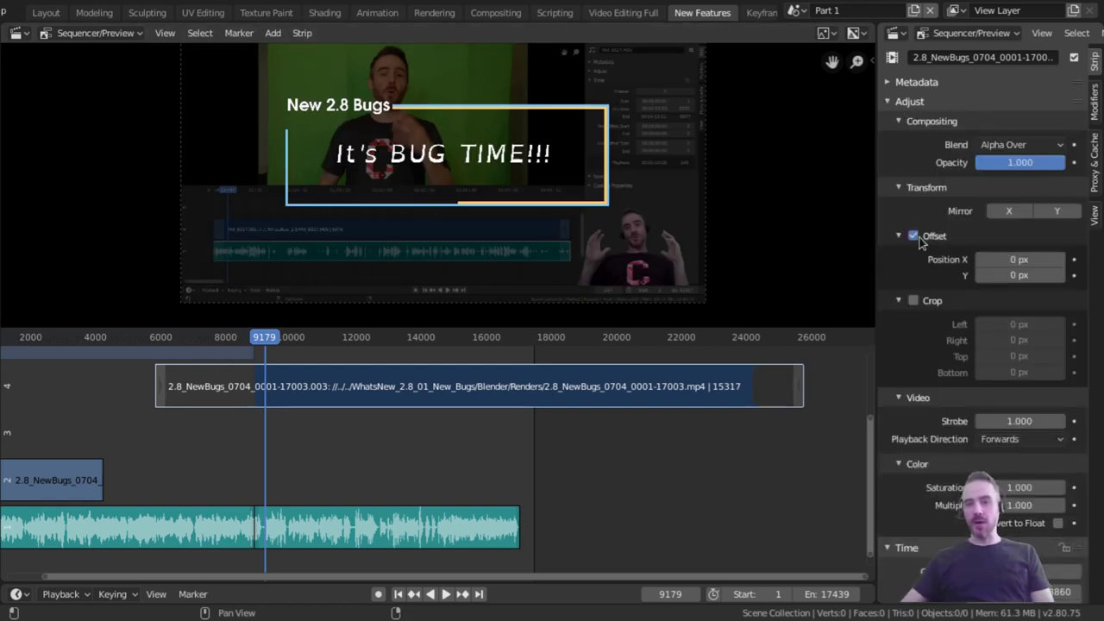
click(913, 300)
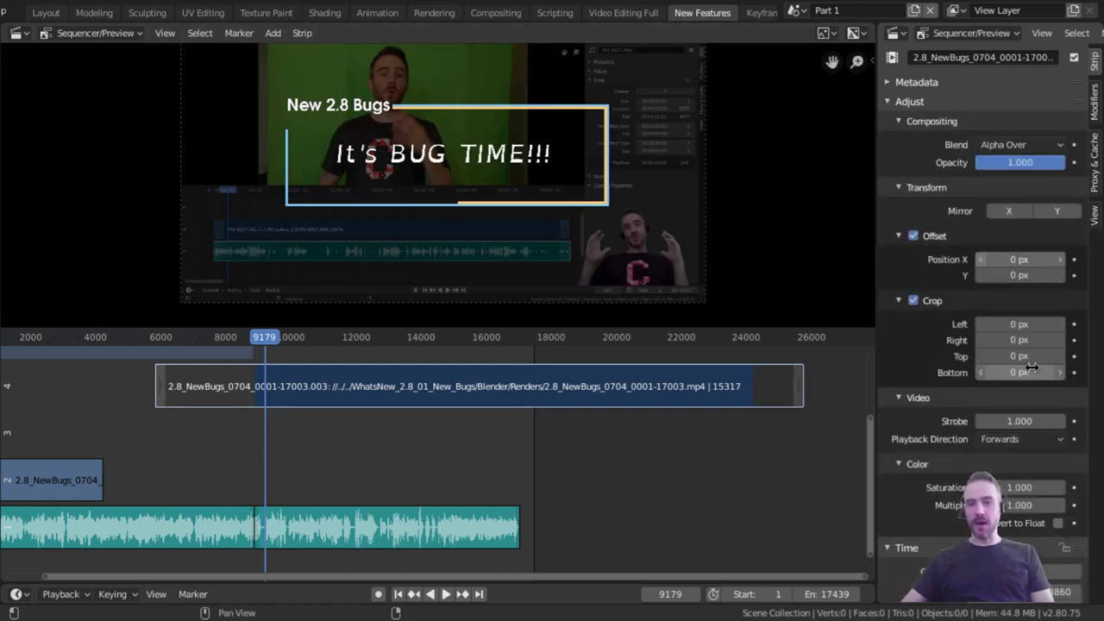
mouse_move(1019, 340)
mouse_down()
mouse_move(1075, 340)
mouse_move(1019, 340)
mouse_up()
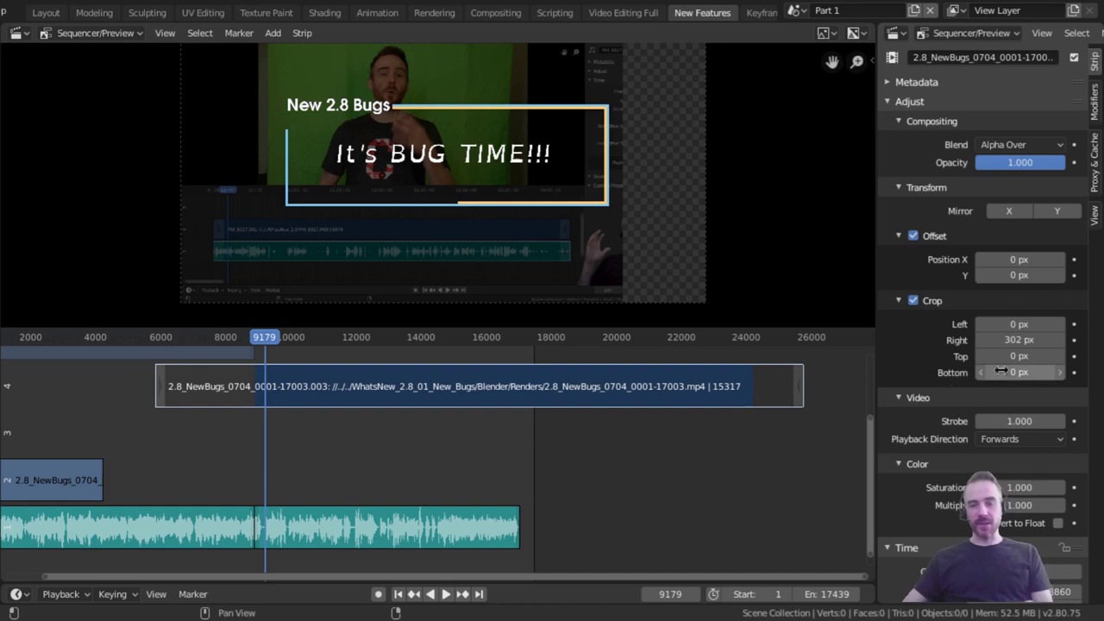
drag(1017, 325, 1091, 325)
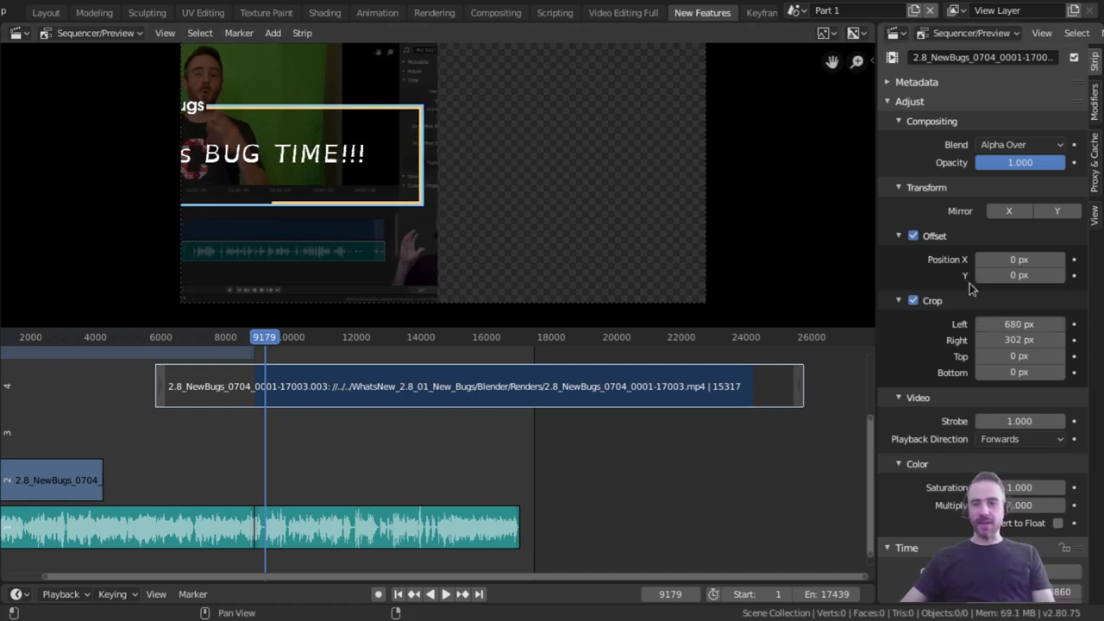
Step: Set the cropped strip's offset Position X to 481 px, preview it at several frames, and fit all strips in the timeline
drag(1018, 259, 1067, 259)
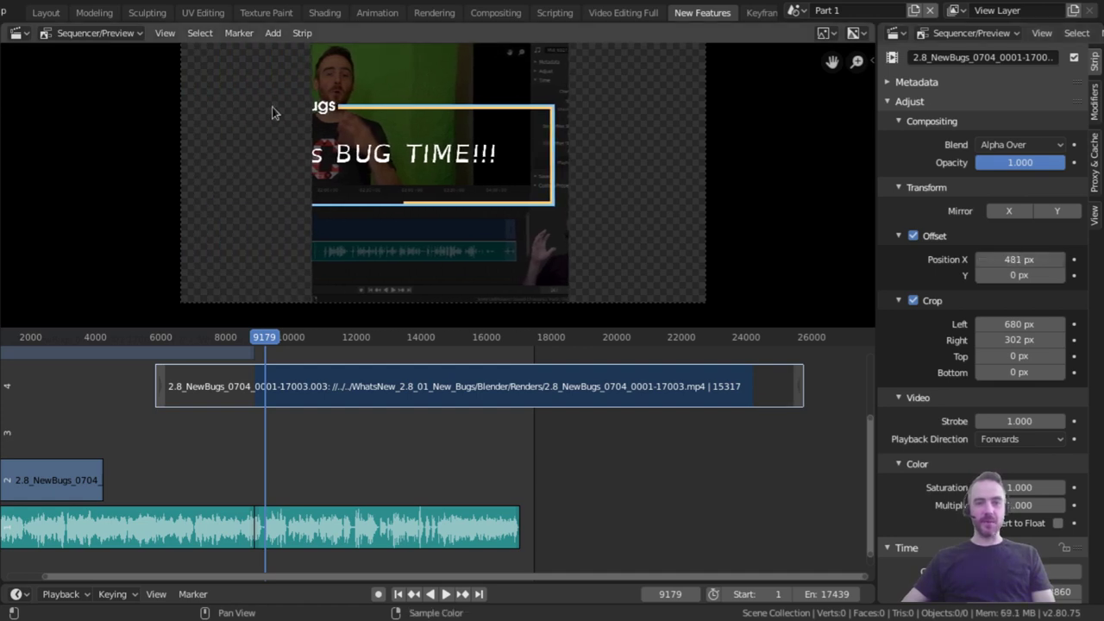
click(249, 390)
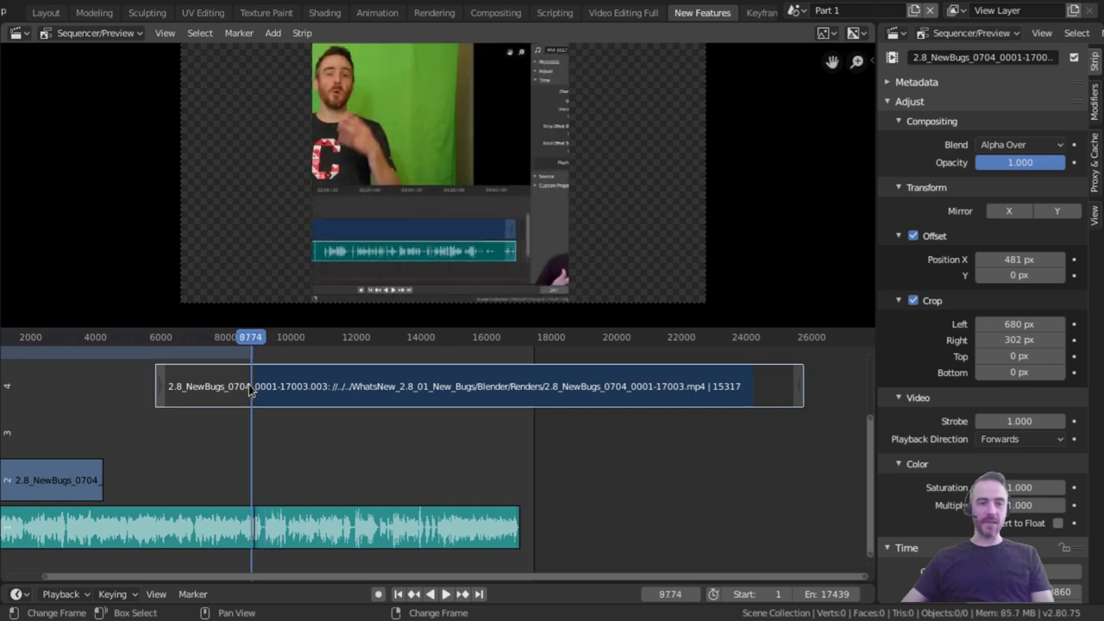
click(223, 391)
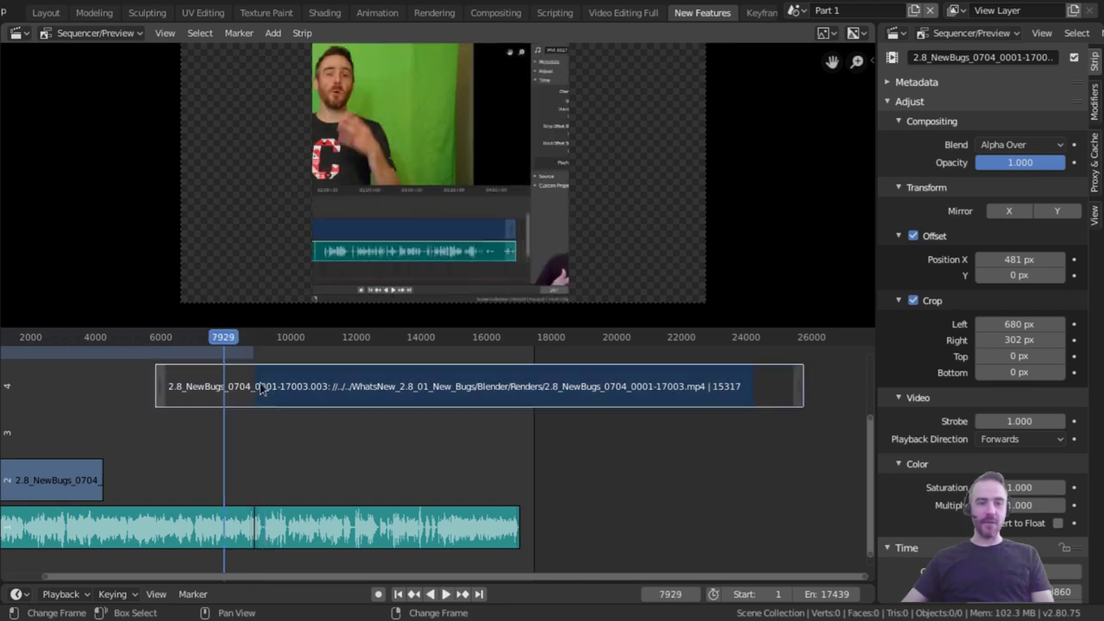
click(324, 395)
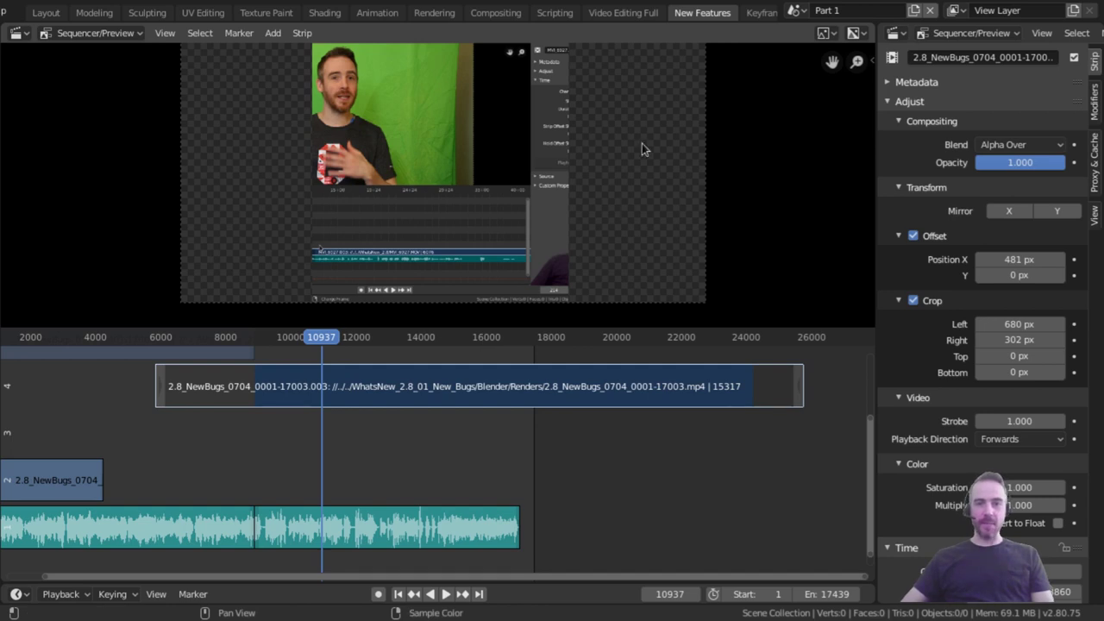
key(Home)
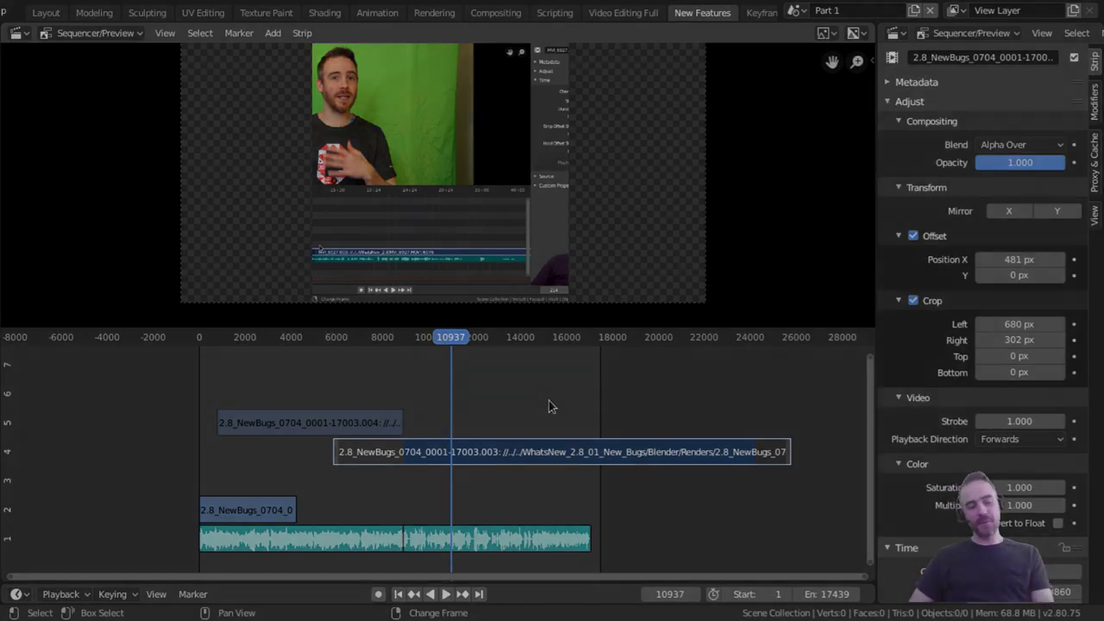
Step: Open the operator search and look through its list of commands and their assigned shortcuts
key(F3)
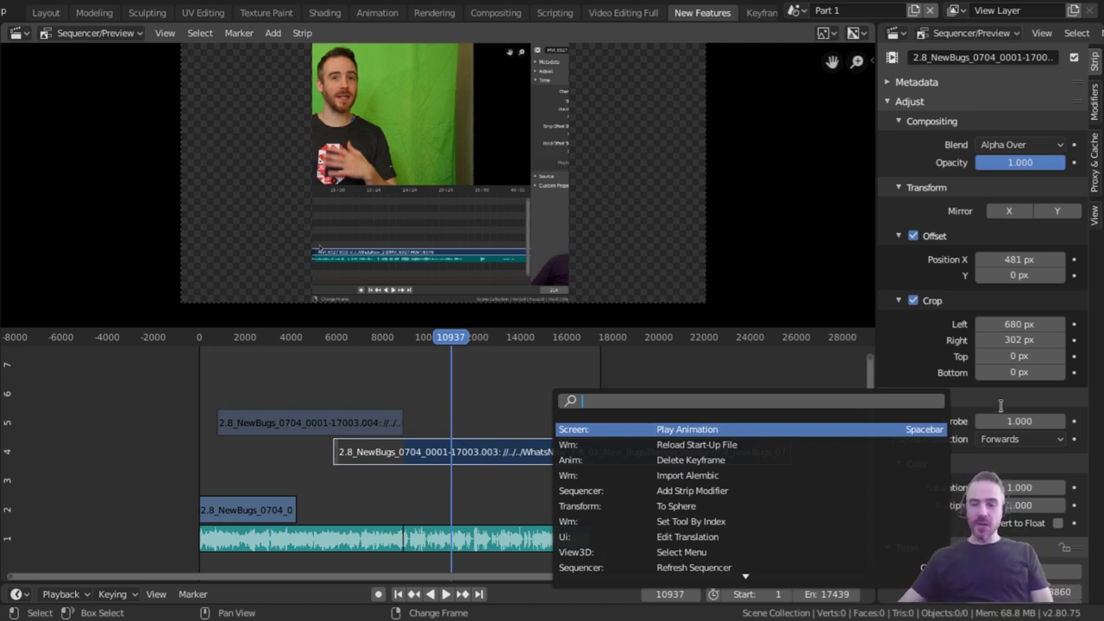
key(Down)
key(Down)
key(Down)
key(Down)
key(Down)
key(Down)
key(Down)
key(Down)
key(Down)
key(Down)
key(Down)
key(Down)
key(Down)
key(Down)
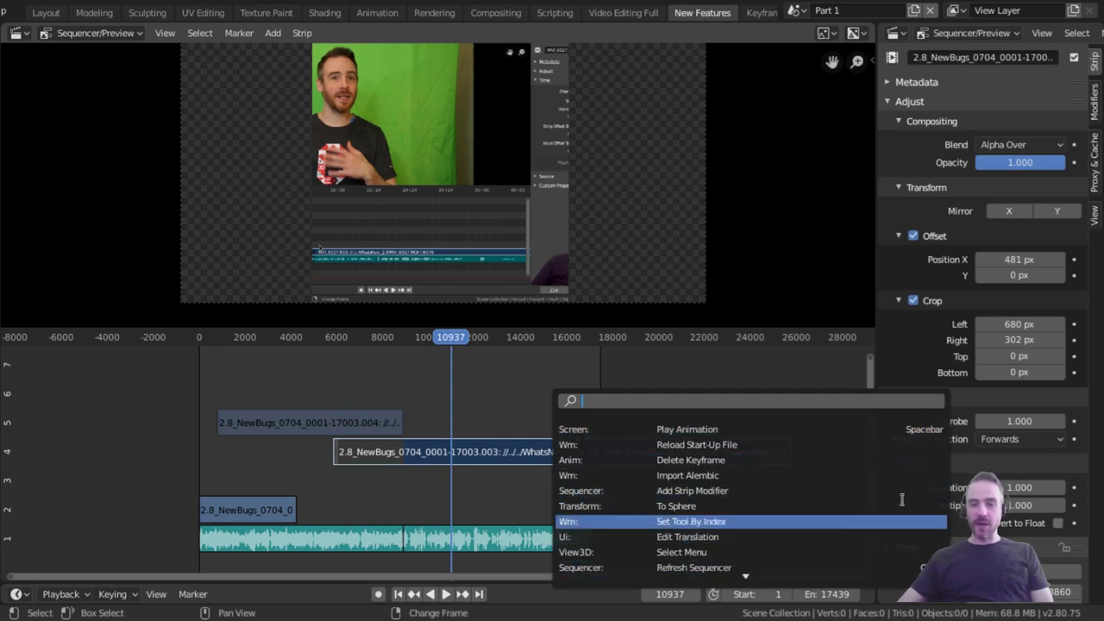
key(Up)
key(Up)
key(Up)
key(Up)
key(Up)
key(Up)
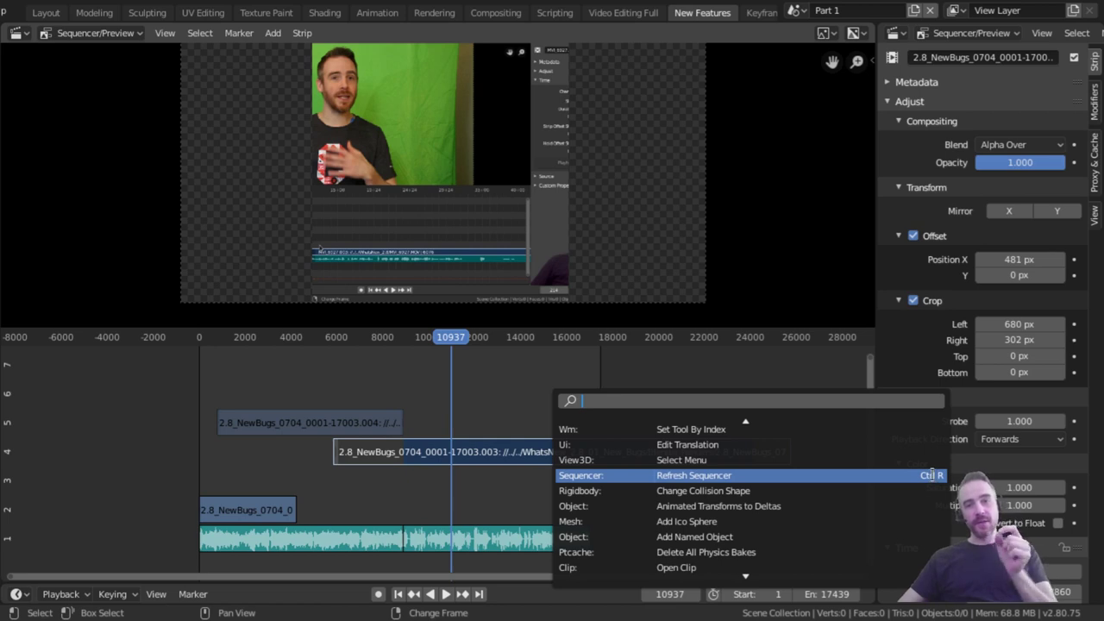
key(Down)
key(Down)
key(Down)
key(Down)
key(Down)
key(Down)
key(Down)
key(Down)
key(Down)
key(Down)
key(Down)
key(Down)
key(Down)
key(Down)
key(Down)
key(Down)
key(Up)
key(Up)
key(Up)
key(Up)
key(Down)
key(Down)
key(Down)
key(Down)
key(Down)
key(Down)
key(Down)
key(Down)
key(Down)
key(Down)
key(Down)
key(Down)
key(Up)
key(Up)
key(Up)
key(Up)
key(Up)
key(Up)
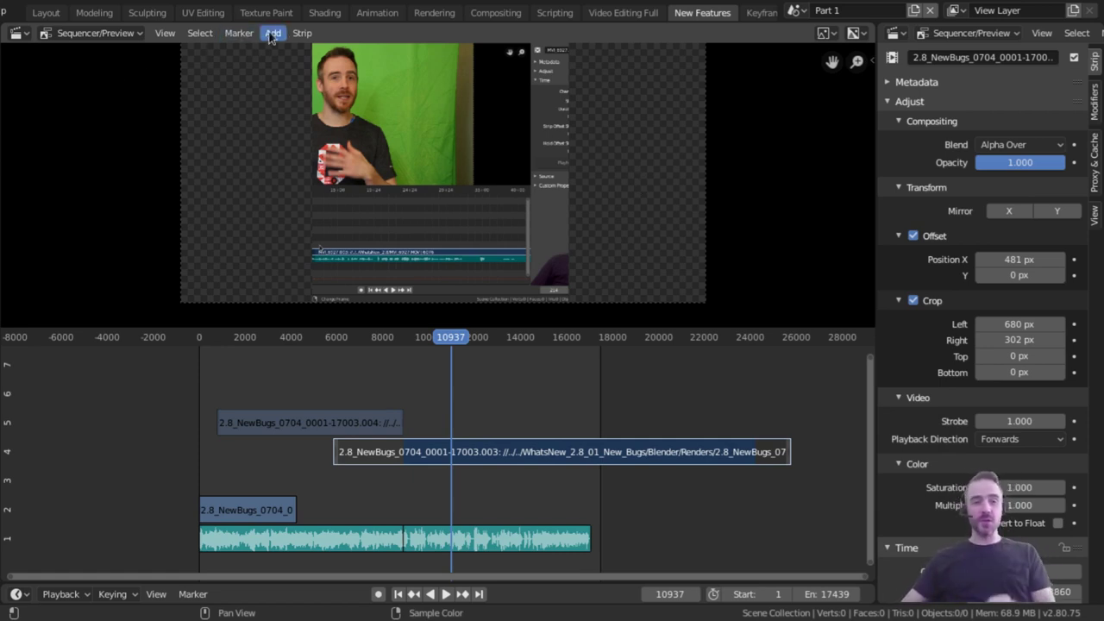
Step: Open the Blender Preferences and show the Keymap settings
click(172, 33)
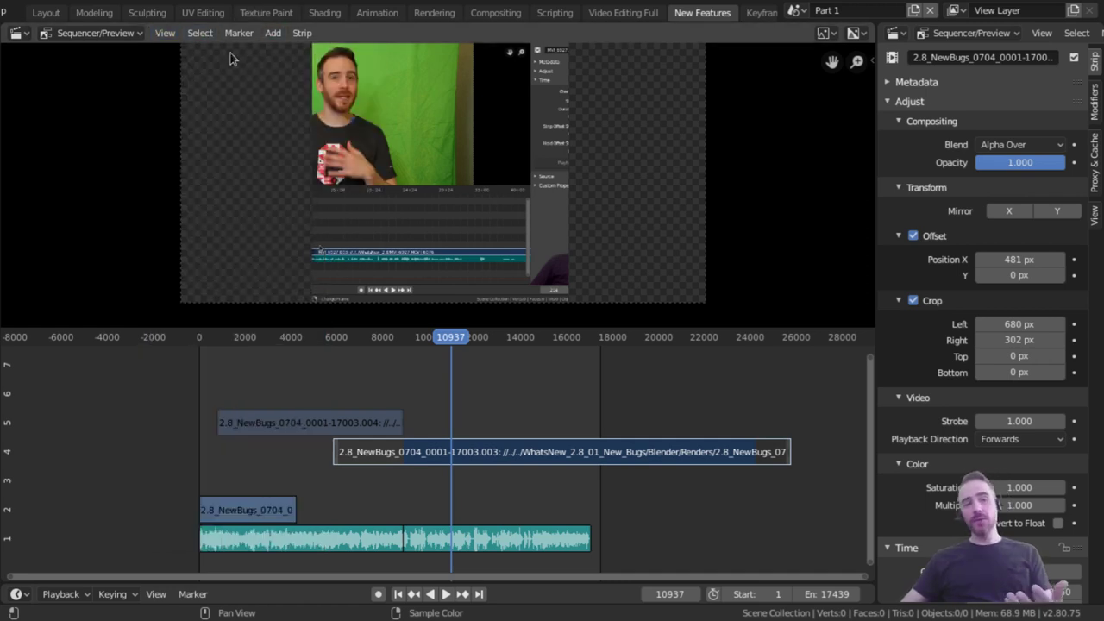
scroll(118, 13, up, 5)
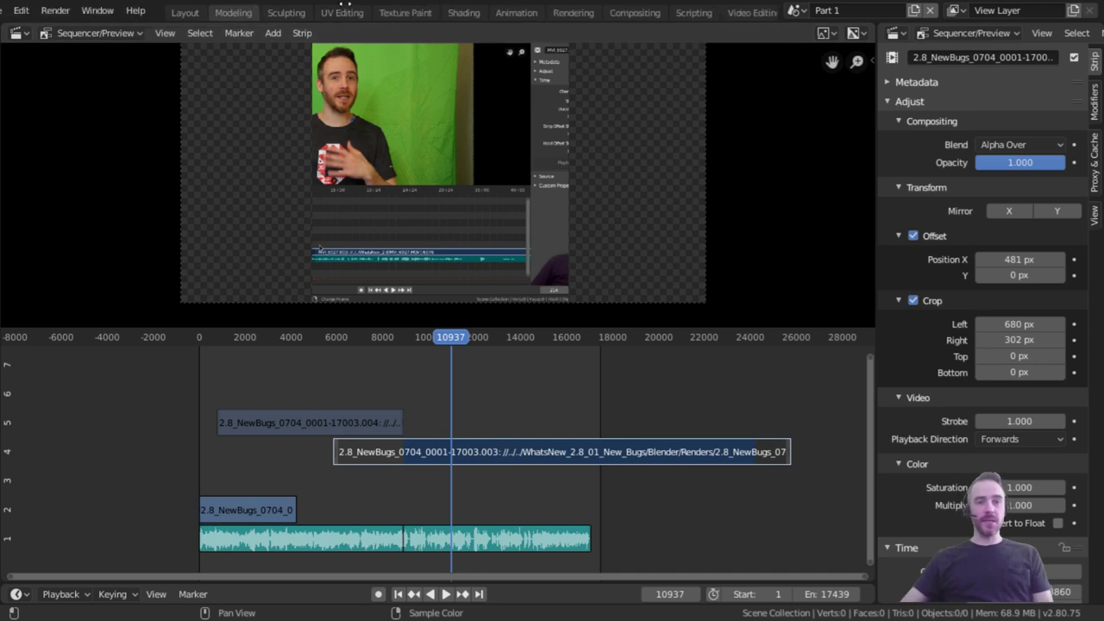
click(61, 12)
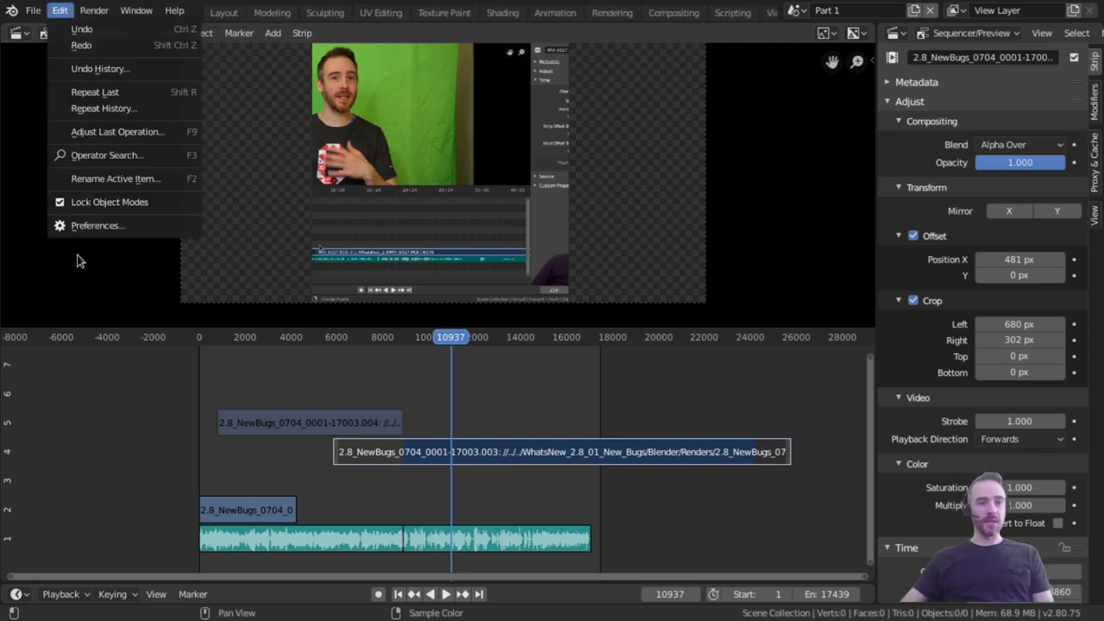
click(89, 226)
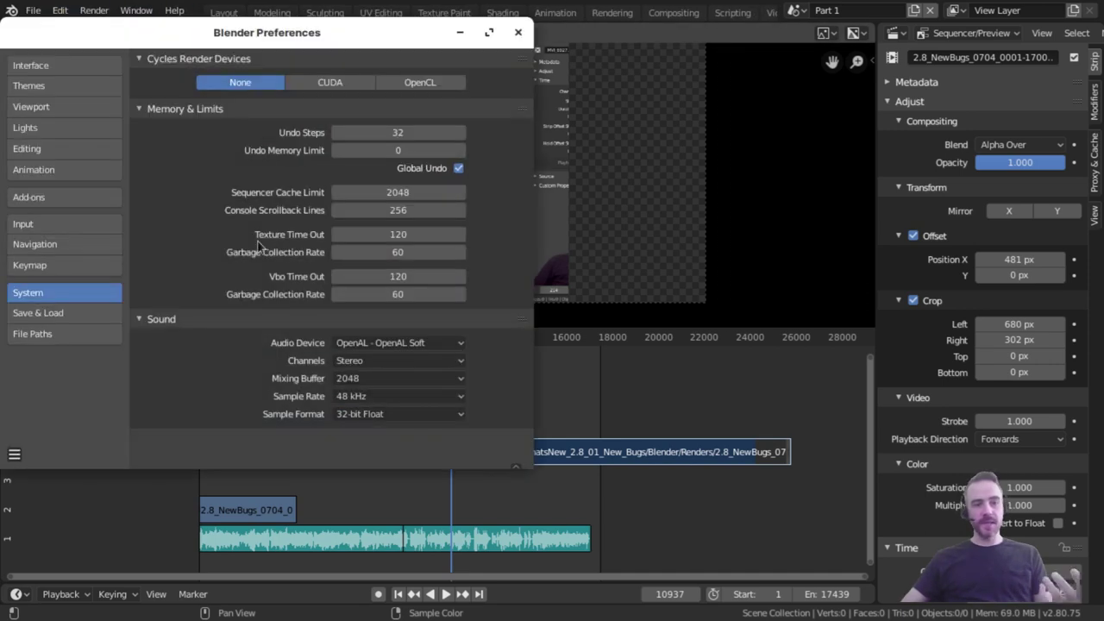
click(38, 264)
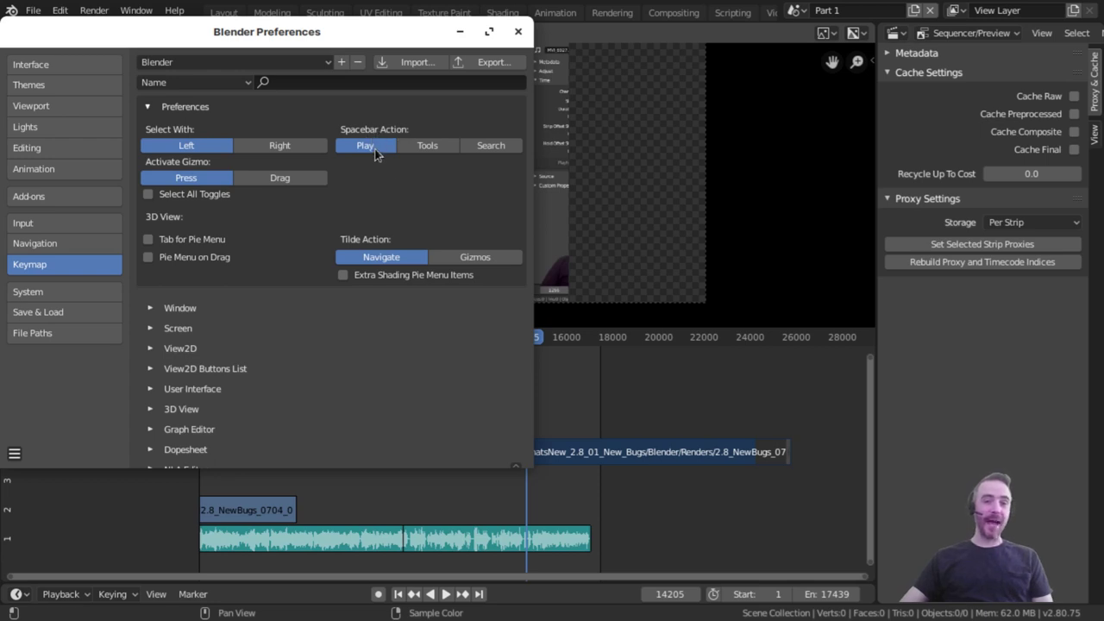
Step: Try the Tools and Search spacebar actions and the Right selection option, restoring Play and Left
click(428, 147)
click(489, 145)
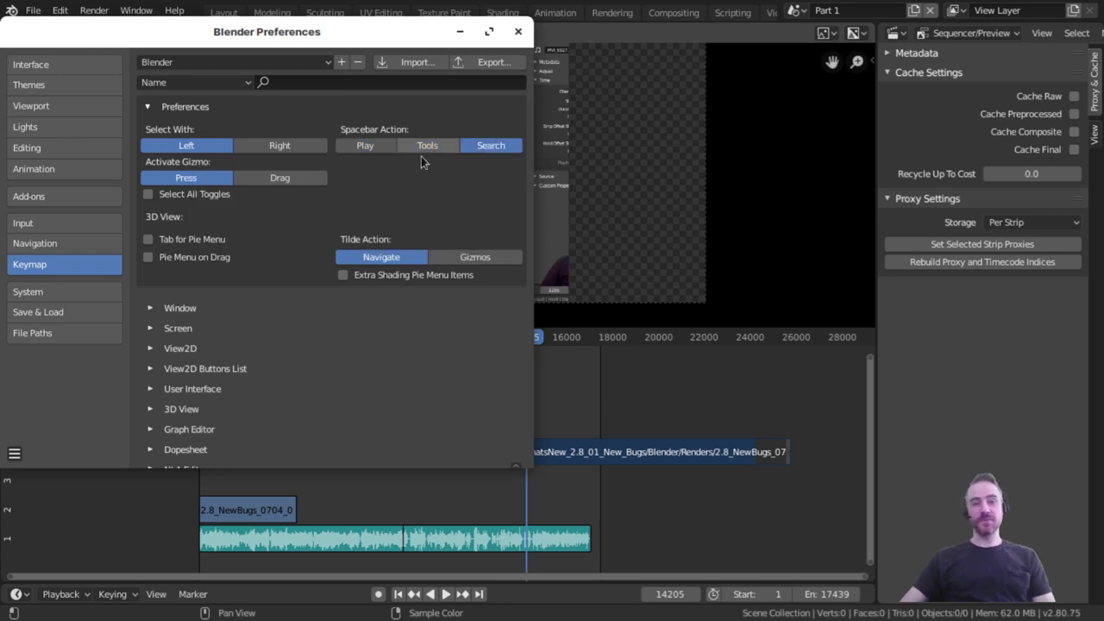
click(371, 147)
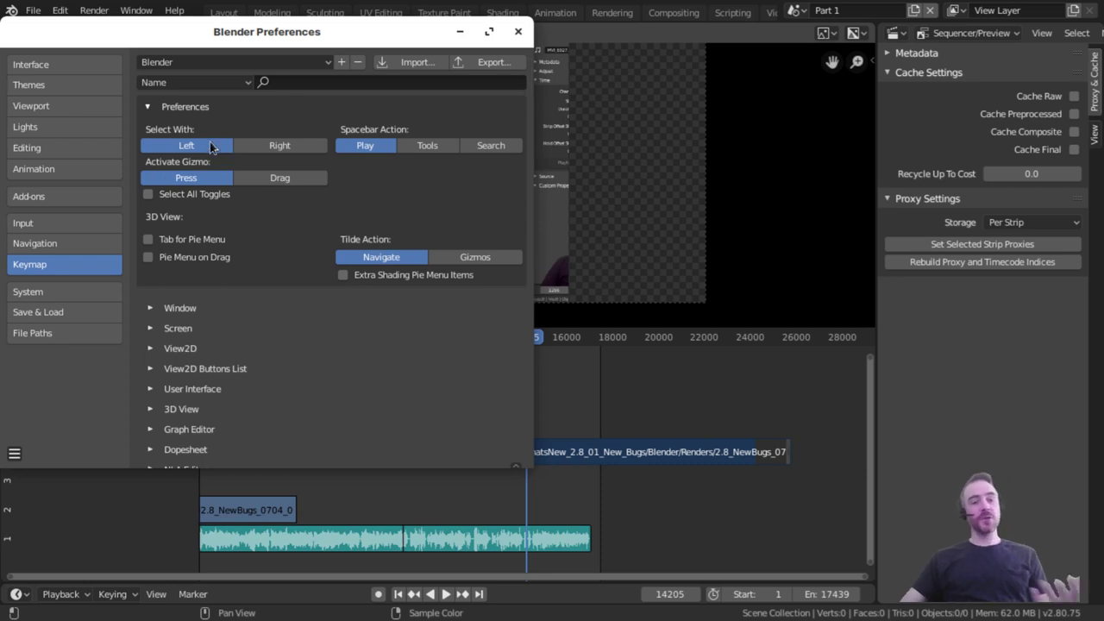
click(306, 147)
click(214, 147)
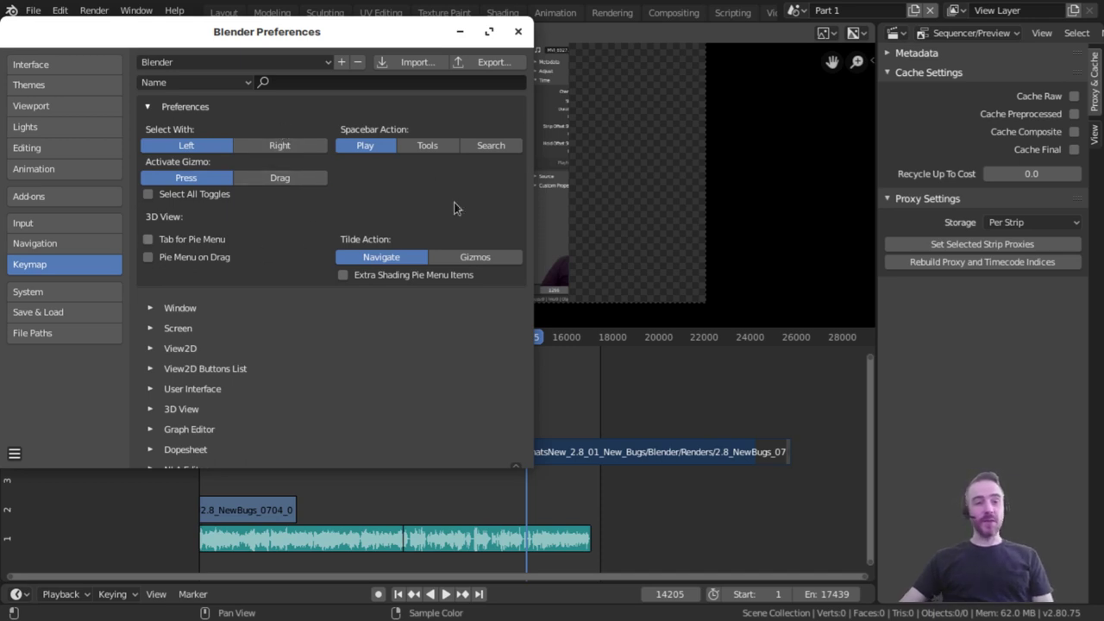
Step: Keep the keymap filter type at Name and search the shortcuts for "duplicate"
click(246, 82)
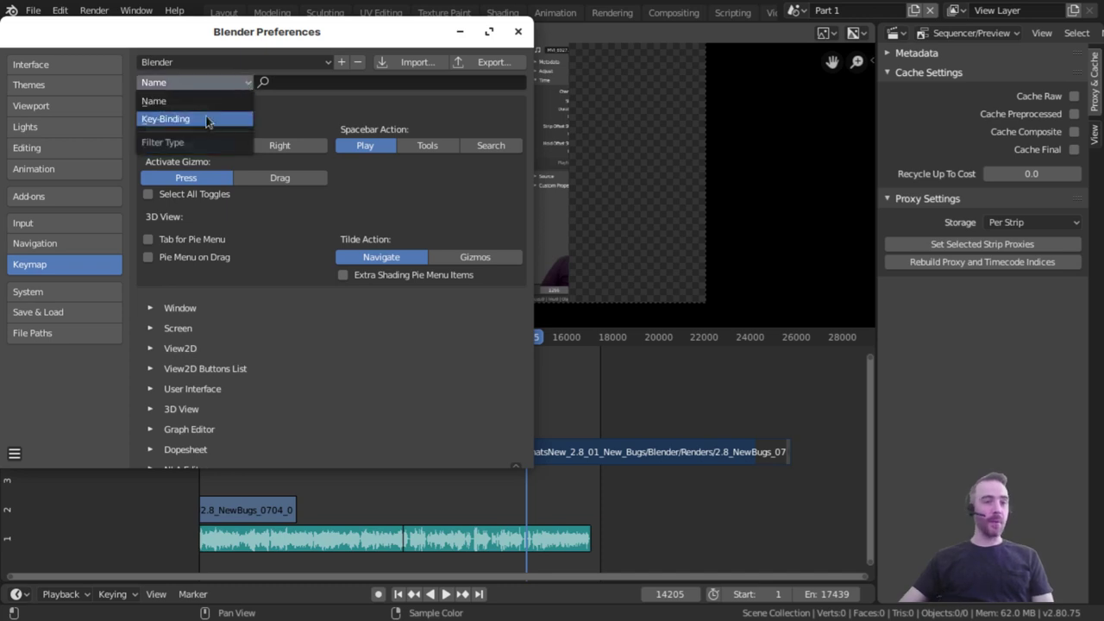
click(215, 104)
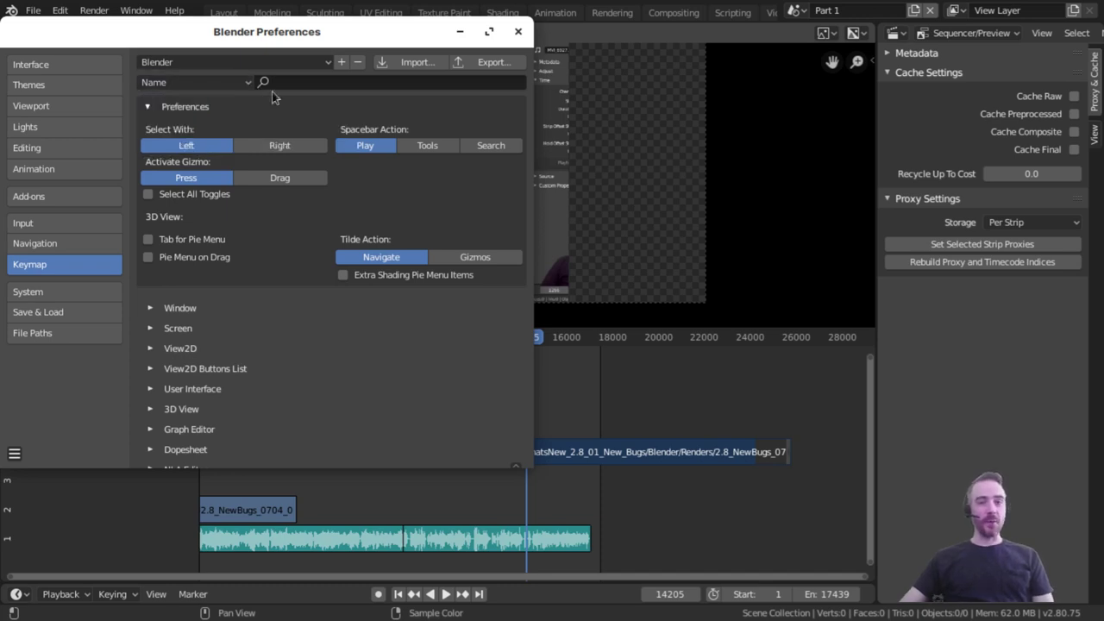
click(308, 83)
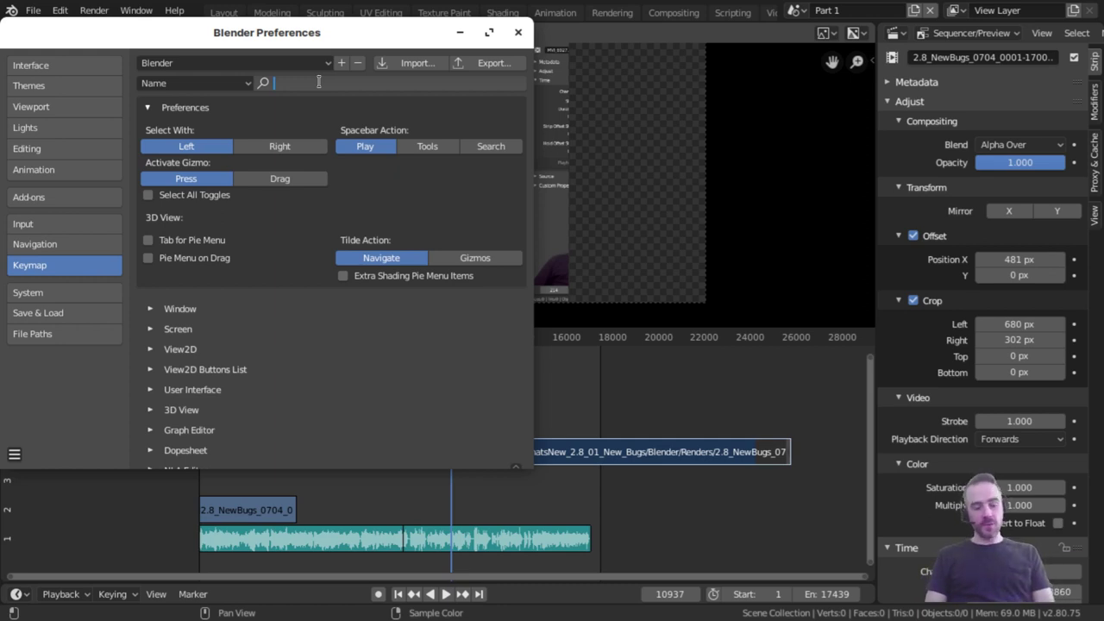
text(duplicate)
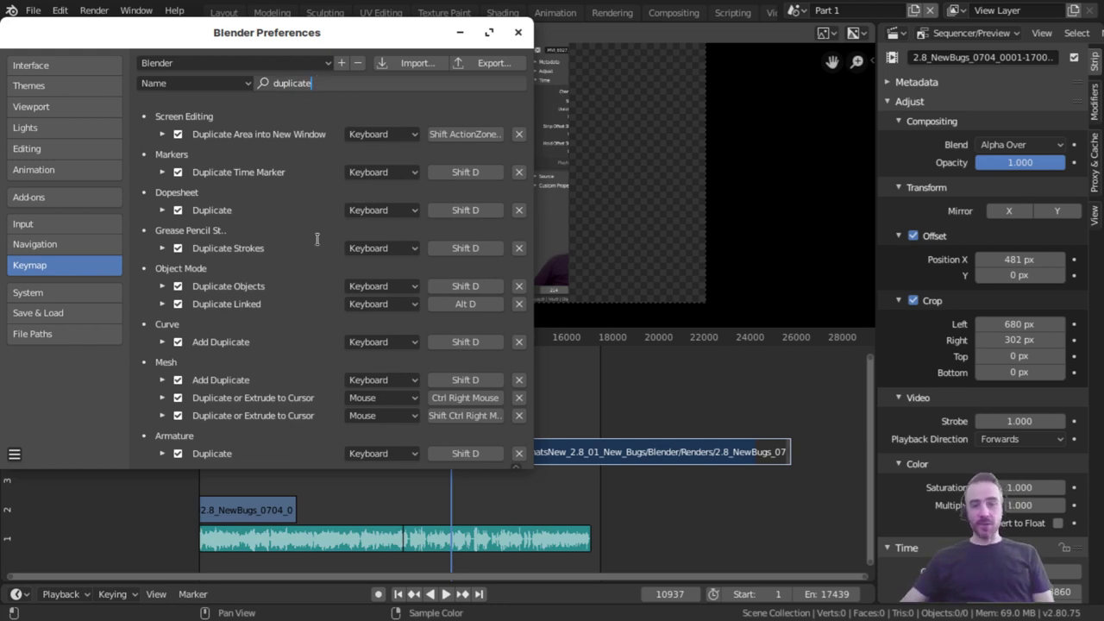
Step: Look through the shortcuts matching "duplicate" across the different editors, and clear the keymap search
click(294, 101)
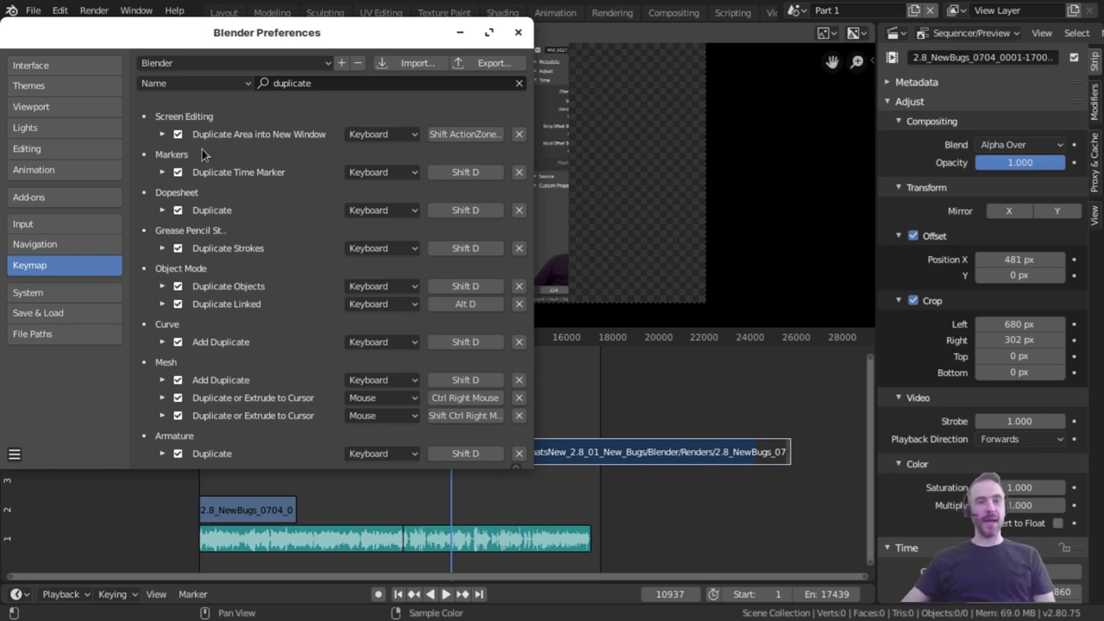
scroll(247, 310, down, 5)
scroll(247, 309, down, 4)
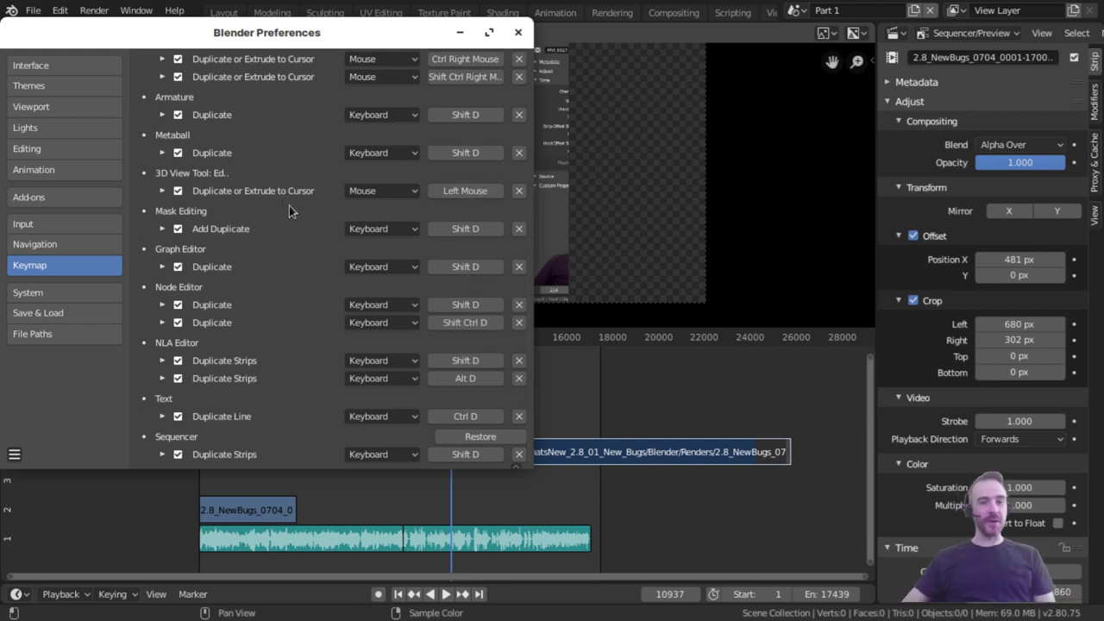
scroll(292, 214, up, 10)
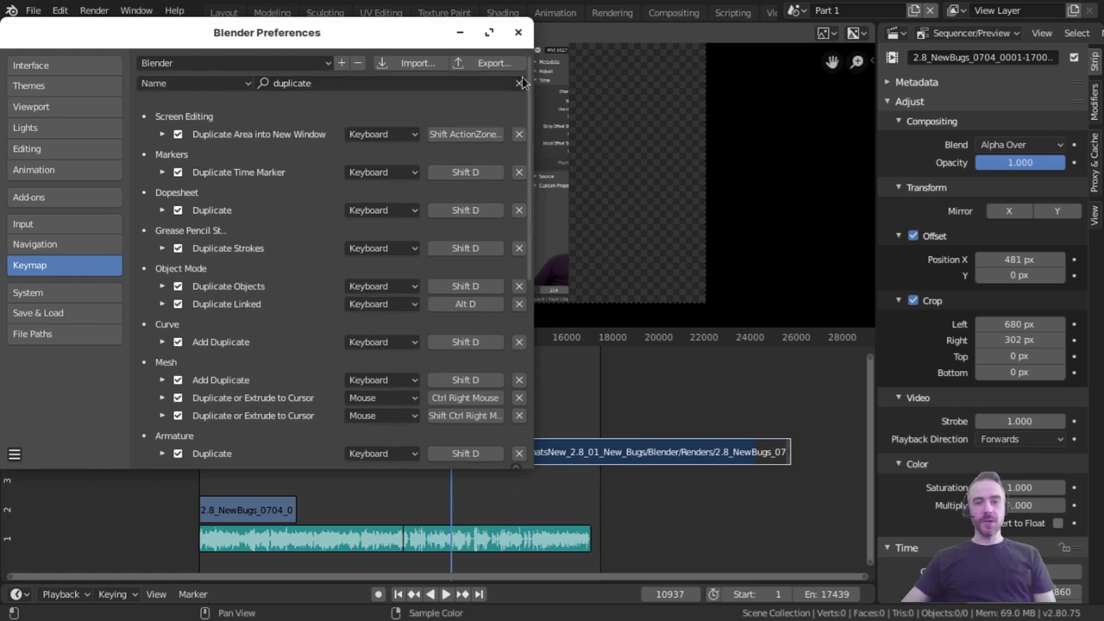
click(520, 83)
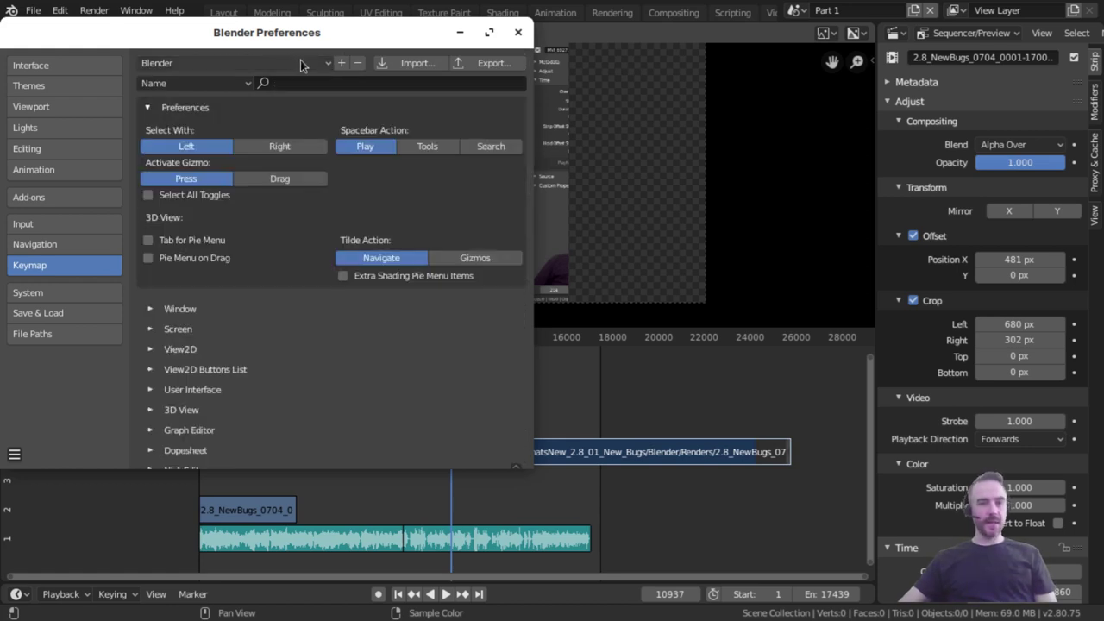
Step: Change the keymap filter type to Key-Binding and search the shortcuts for "alt G"
click(225, 84)
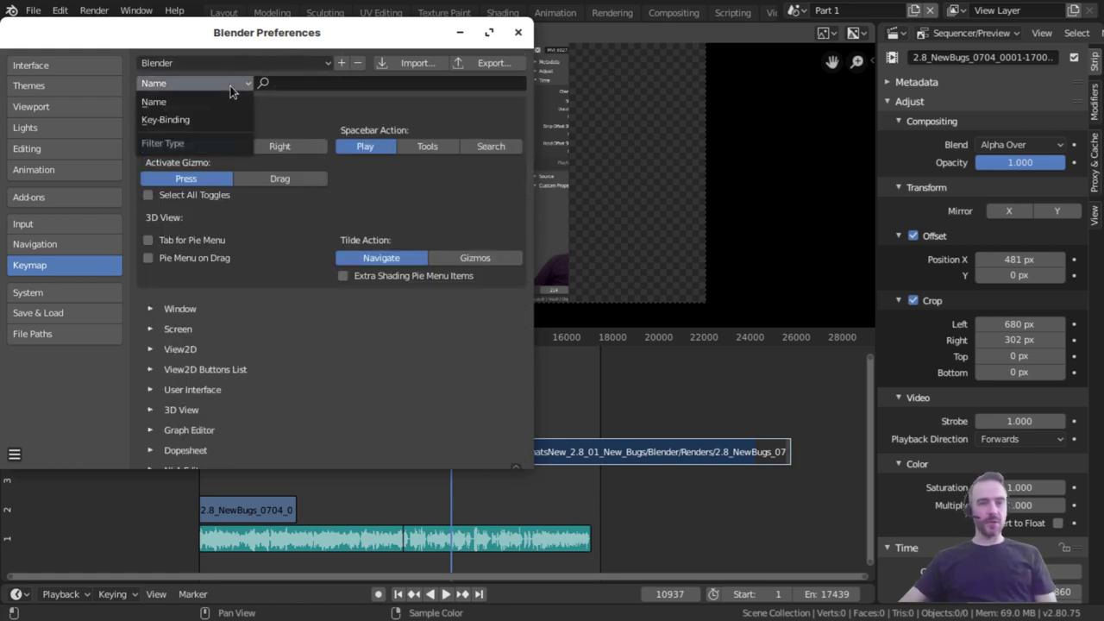
click(182, 121)
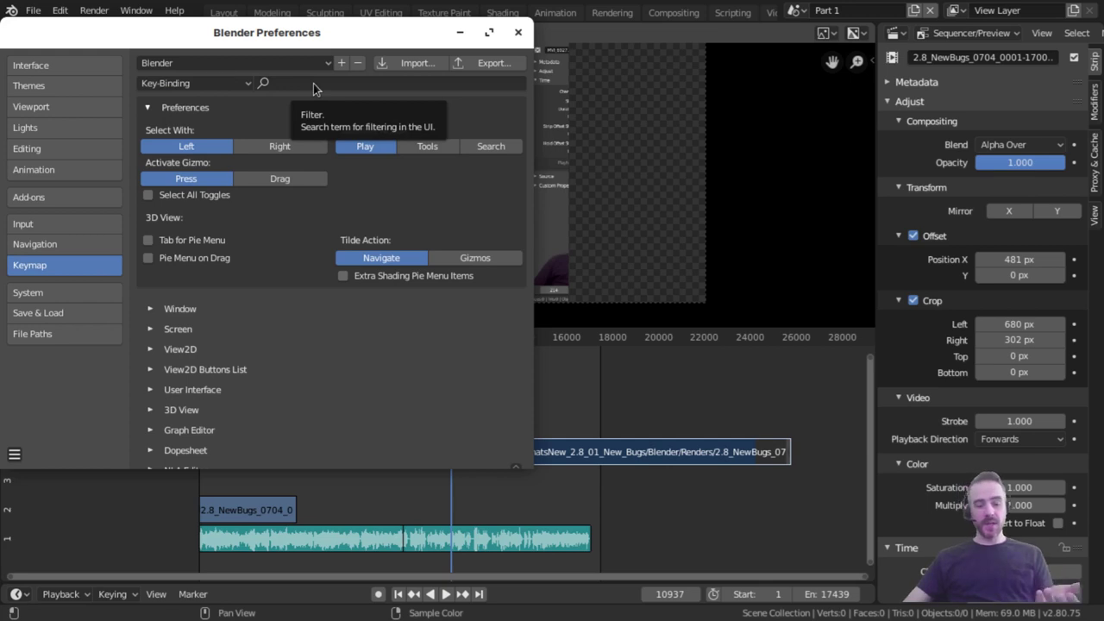
click(325, 86)
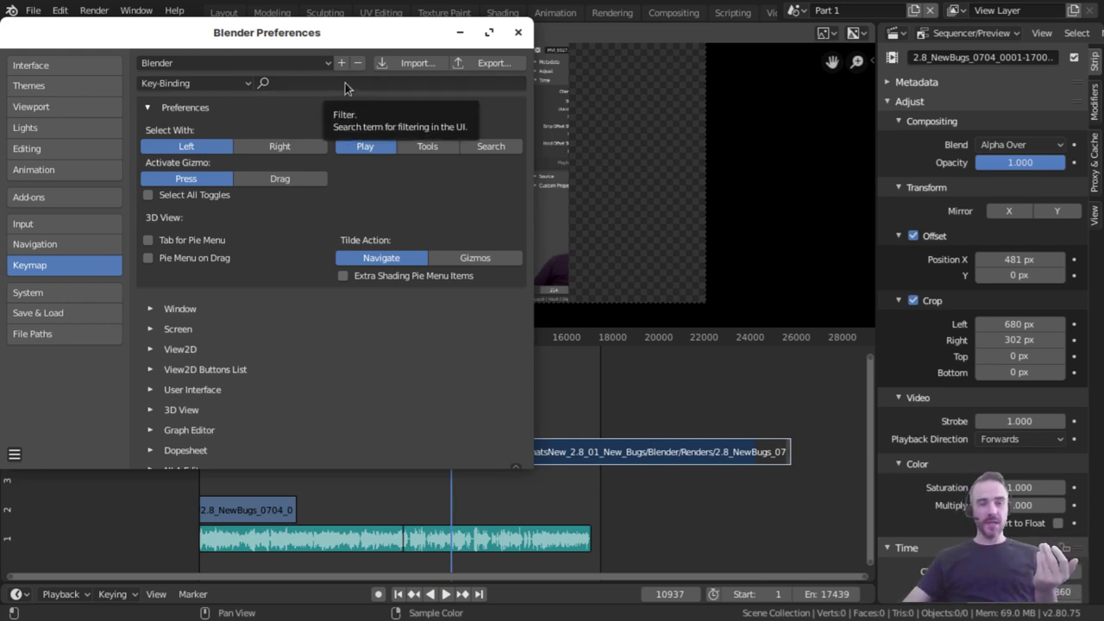
click(345, 83)
text(al)
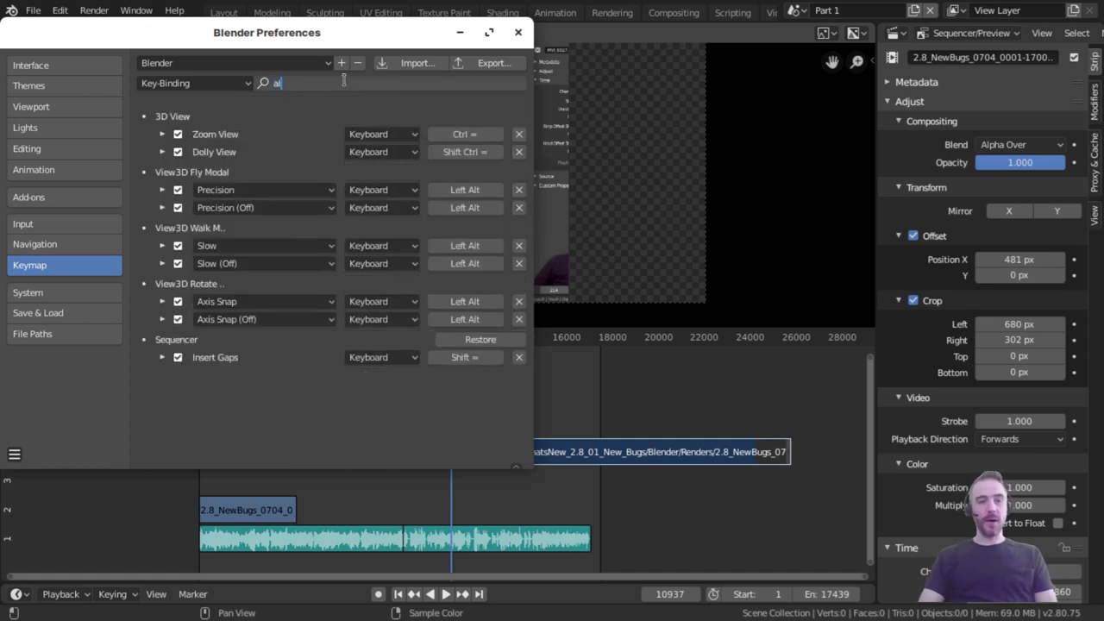
text(t G)
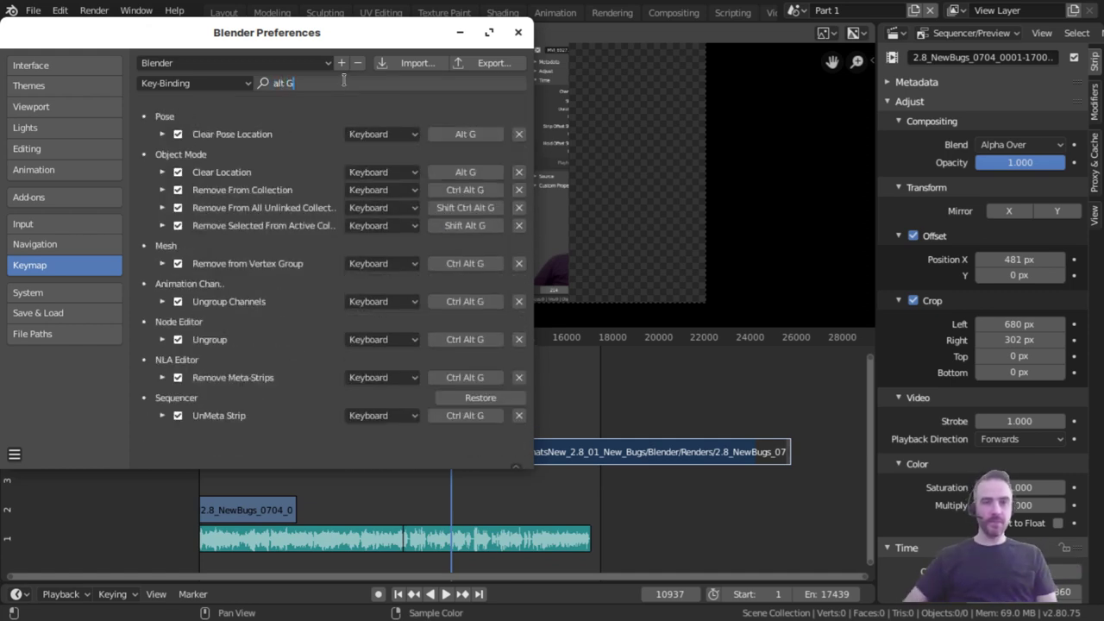
key(Return)
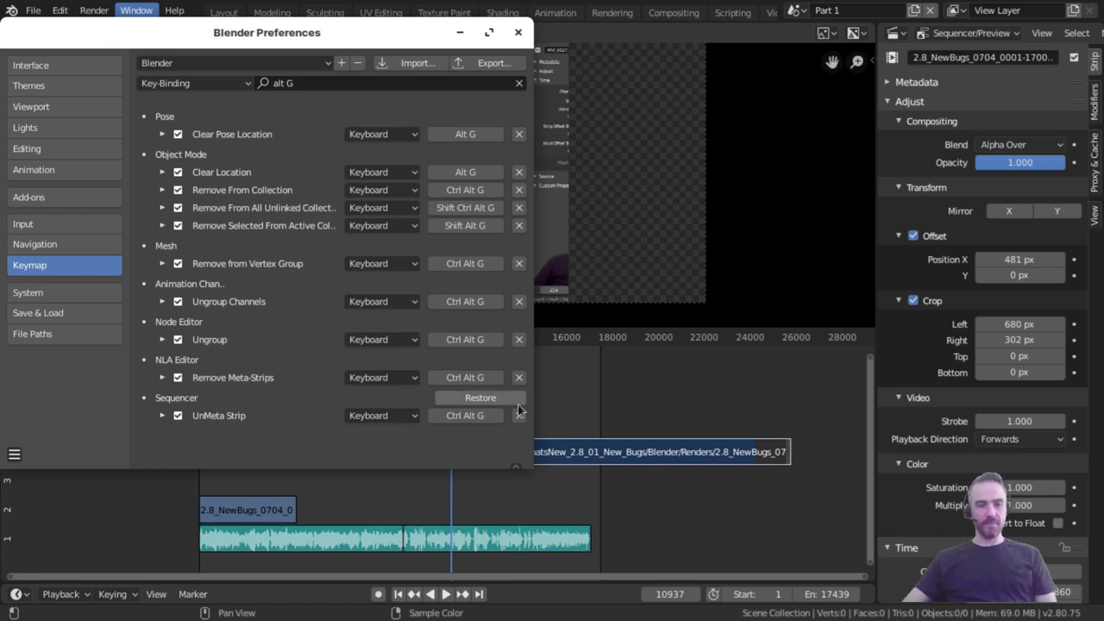
Step: Restore the Sequencer keymap to its defaults and assign Alt G as the shortcut for UnMeta Strip
click(474, 401)
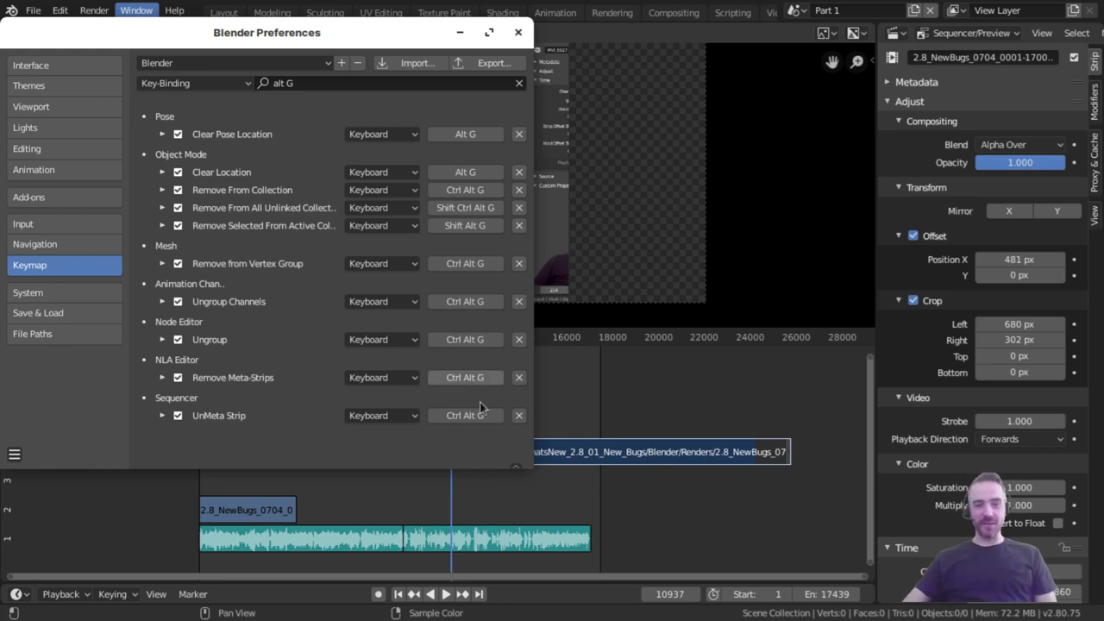
key(Up)
click(470, 415)
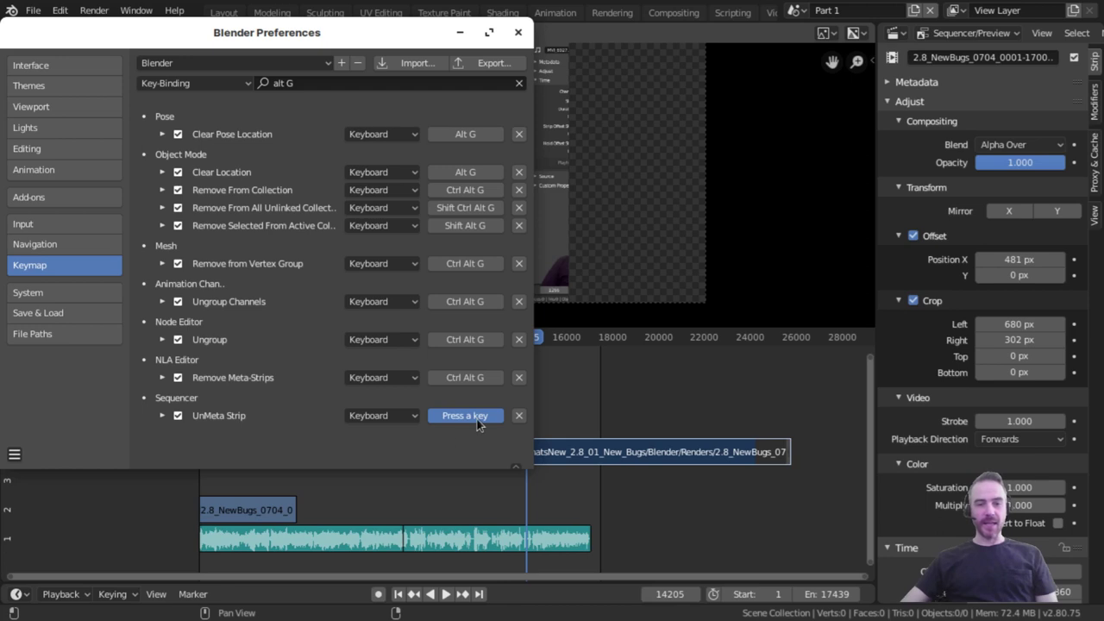
key(alt)
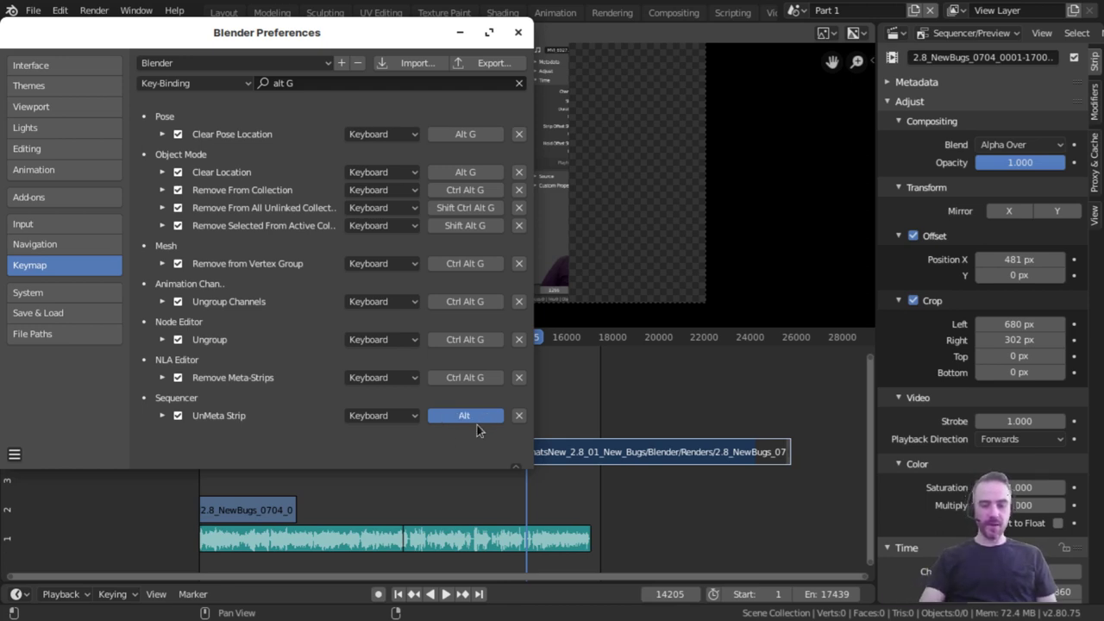
key(alt+g)
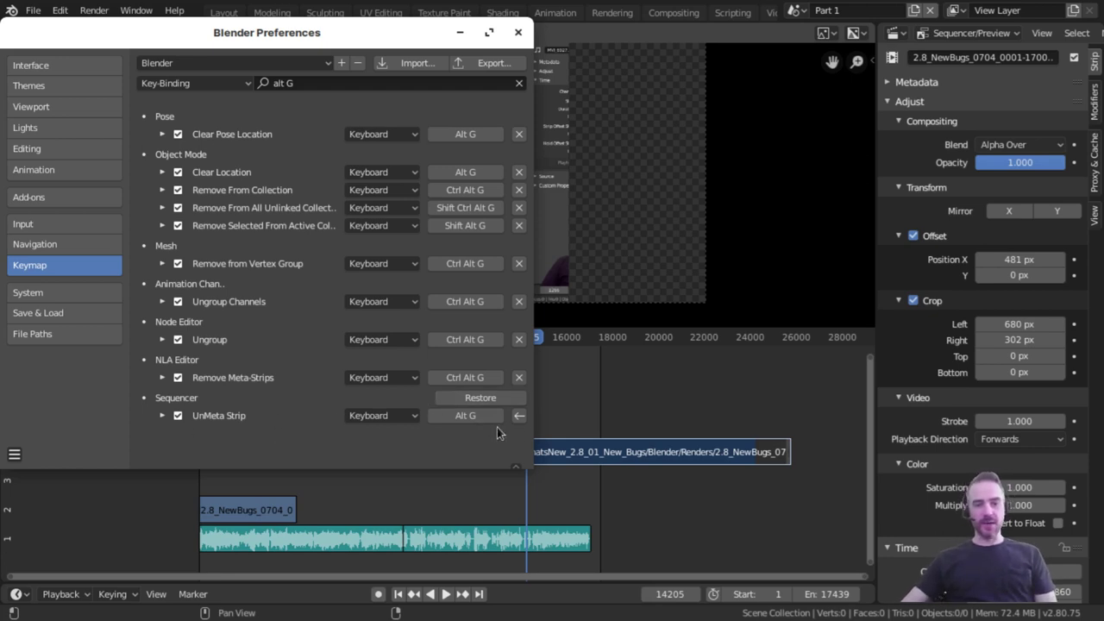
click(518, 33)
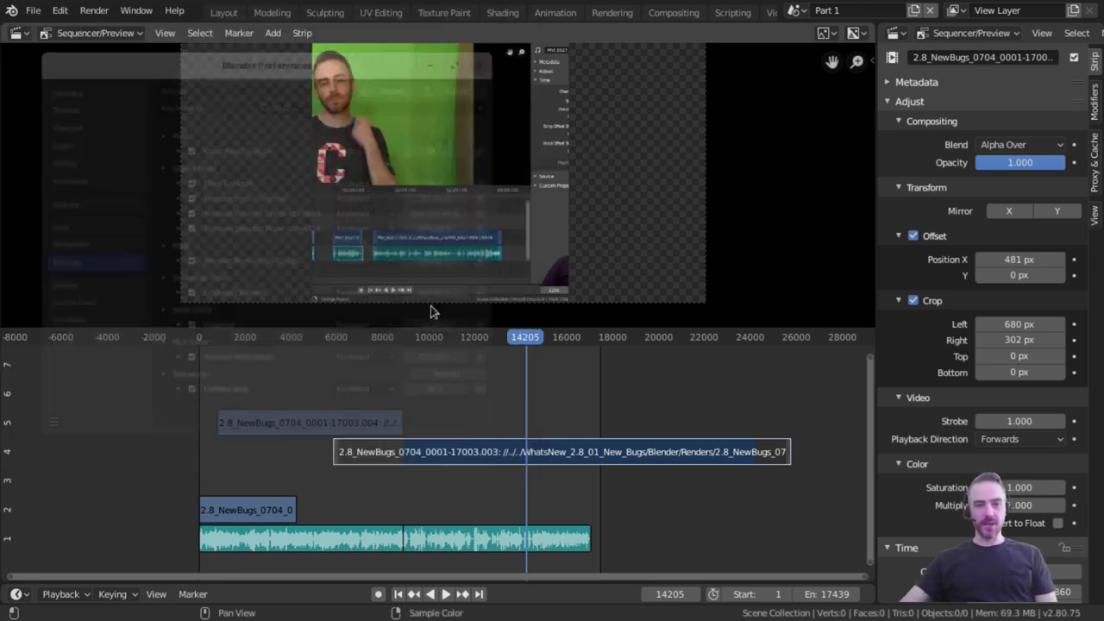
Step: Test the new UnMeta Strip shortcut by grouping the strips on channels 4 and 5 into a meta strip and ungrouping it
click(356, 430)
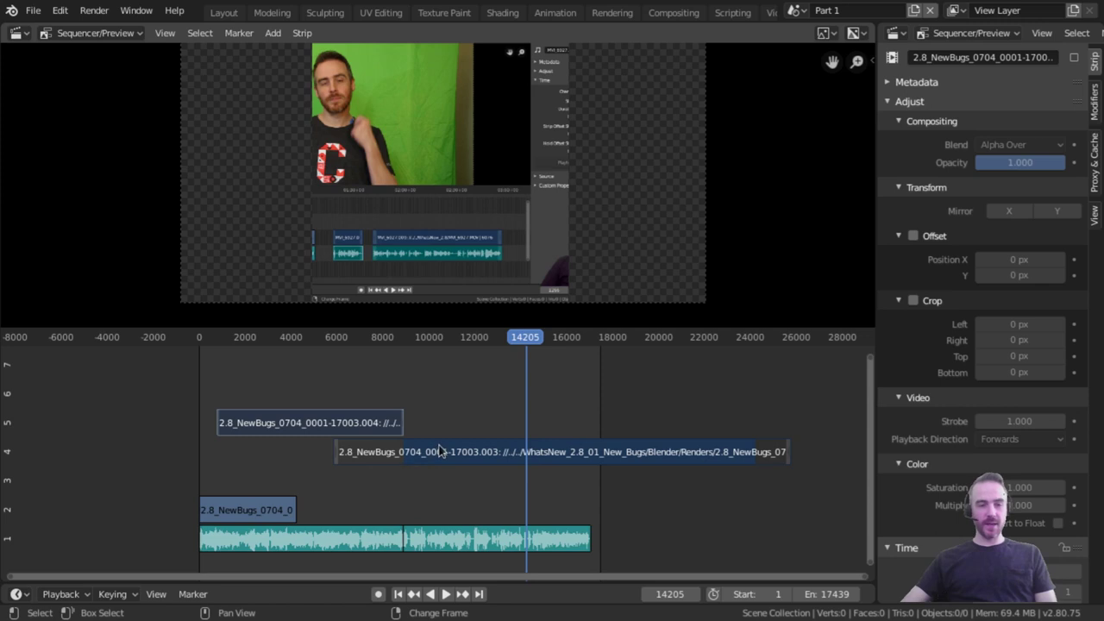
key(ctrl+g)
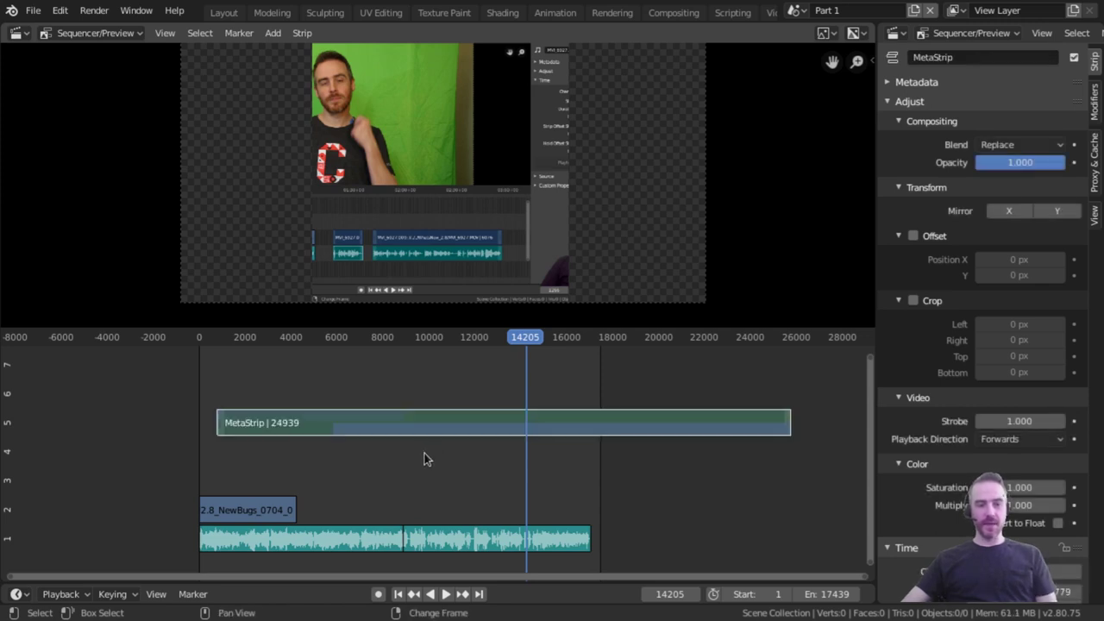
key(alt+g)
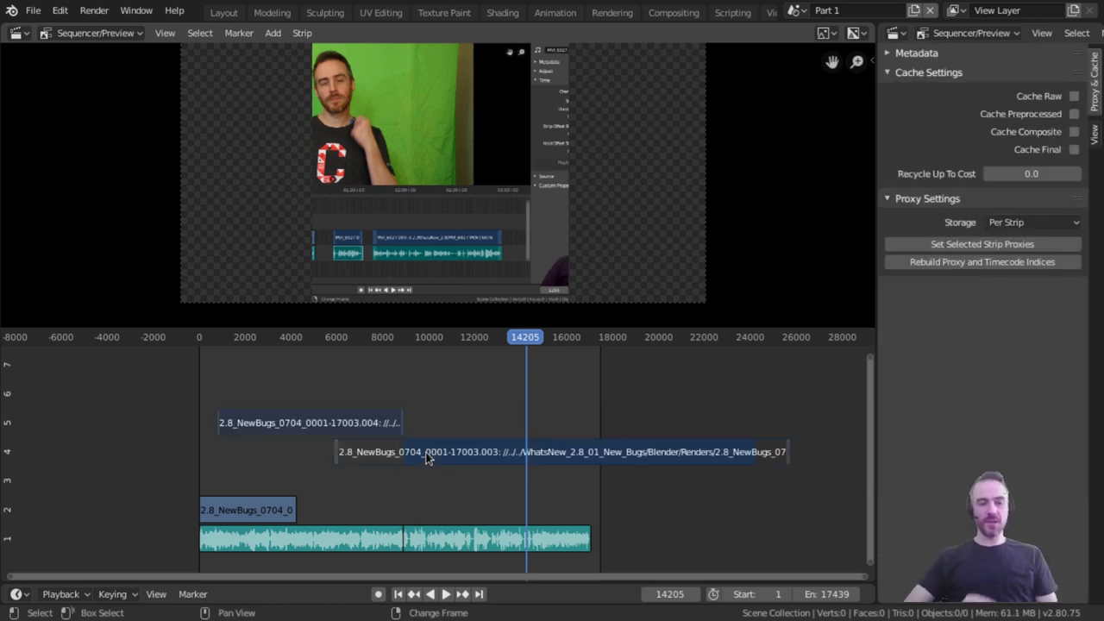